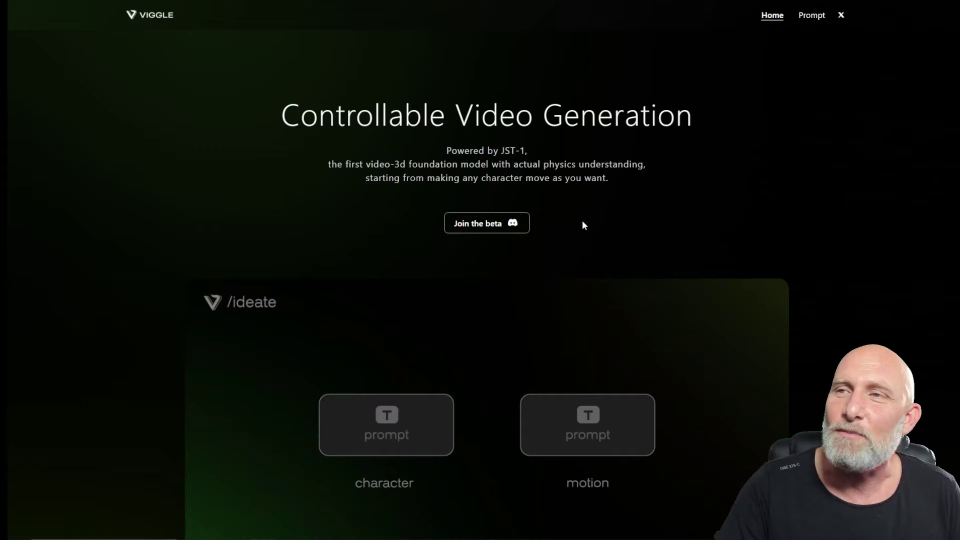
# - Join the Viggle beta Discord server, launch the Discord app, and return to the Viggle homepage
pyautogui.click(500, 224)
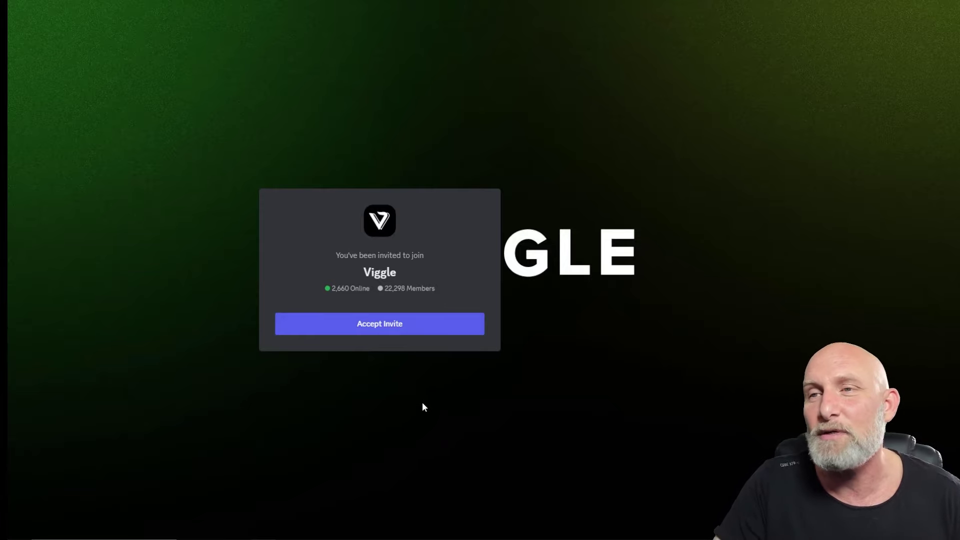
pyautogui.click(401, 326)
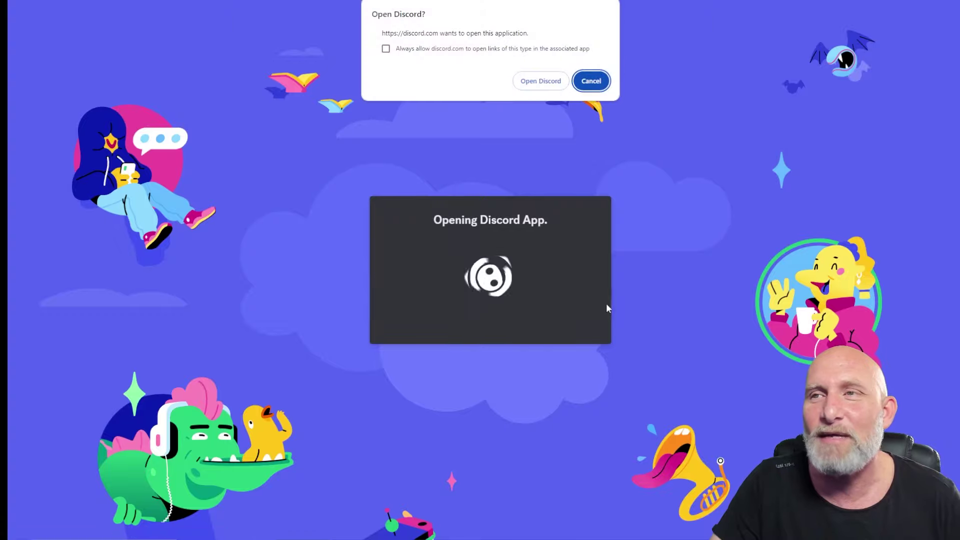
pyautogui.press('Return')
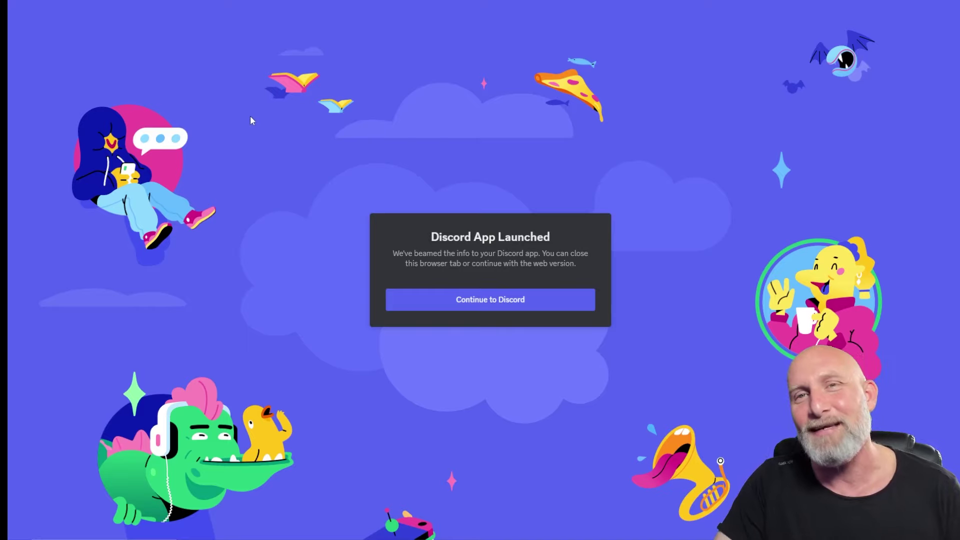
pyautogui.hotkey('ctrl', 'w')
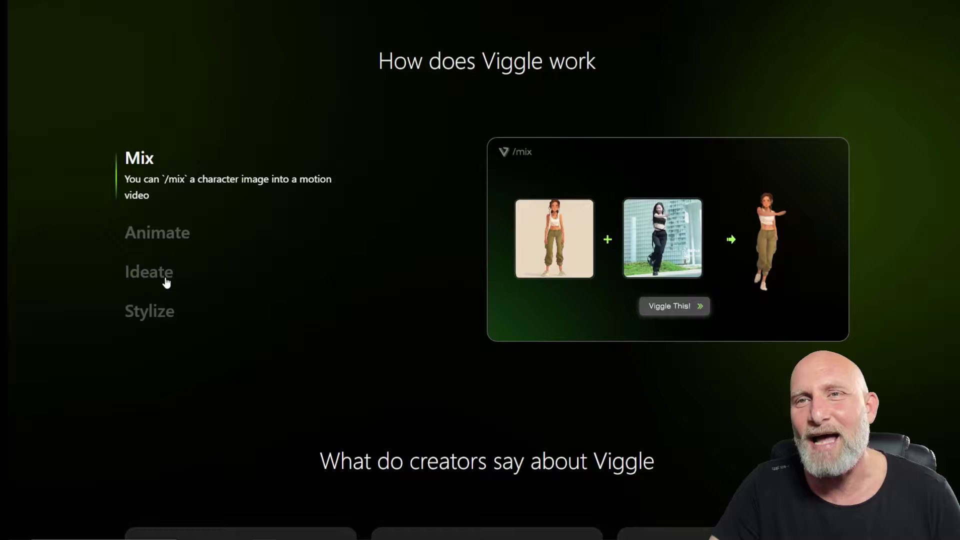
# - Watch the Mix demo twice, then the Animate and Ideate feature demos on the Viggle homepage
pyautogui.click(145, 160)
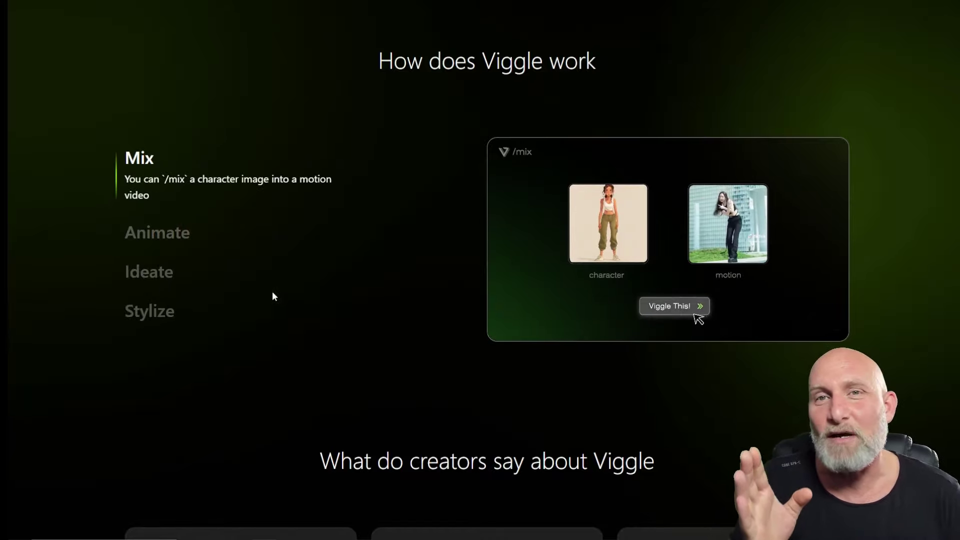
pyautogui.moveTo(659, 247)
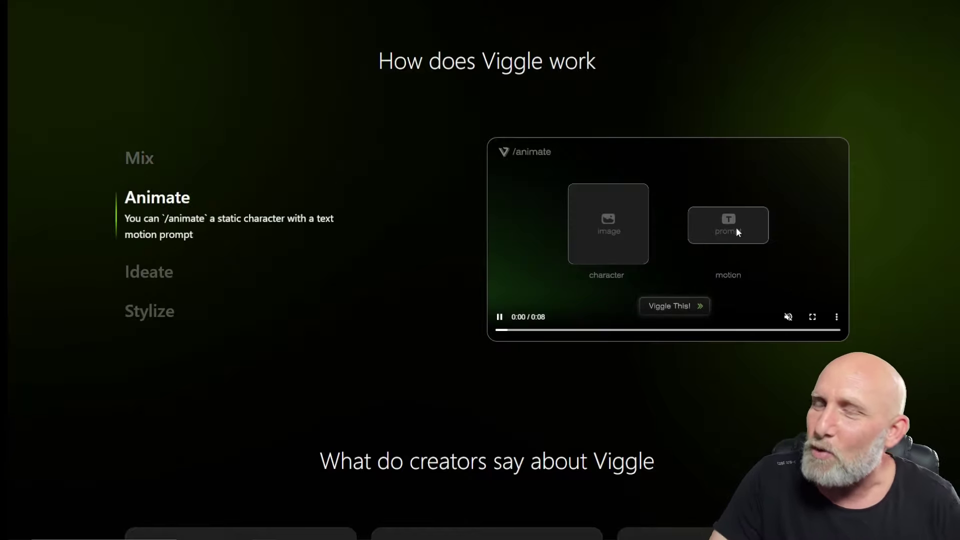
pyautogui.click(143, 158)
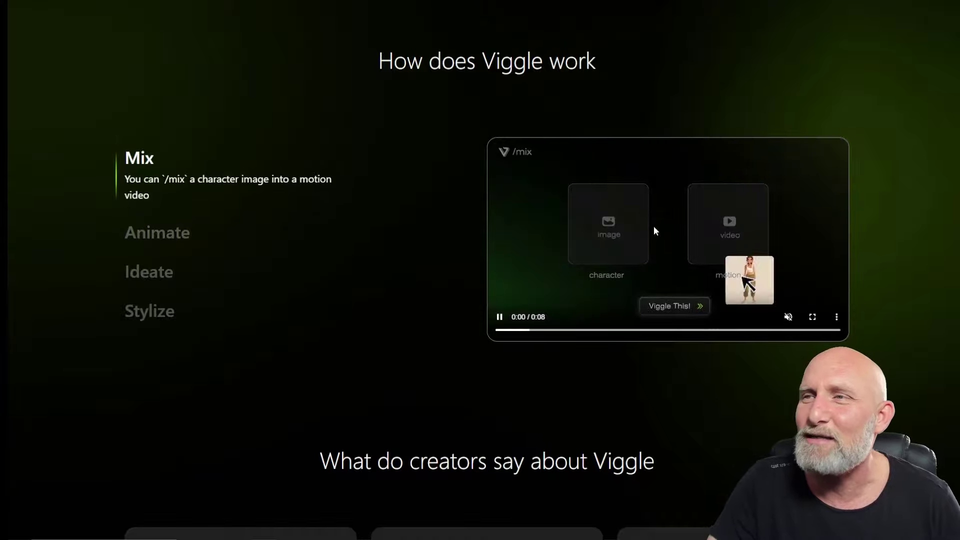
pyautogui.click(170, 235)
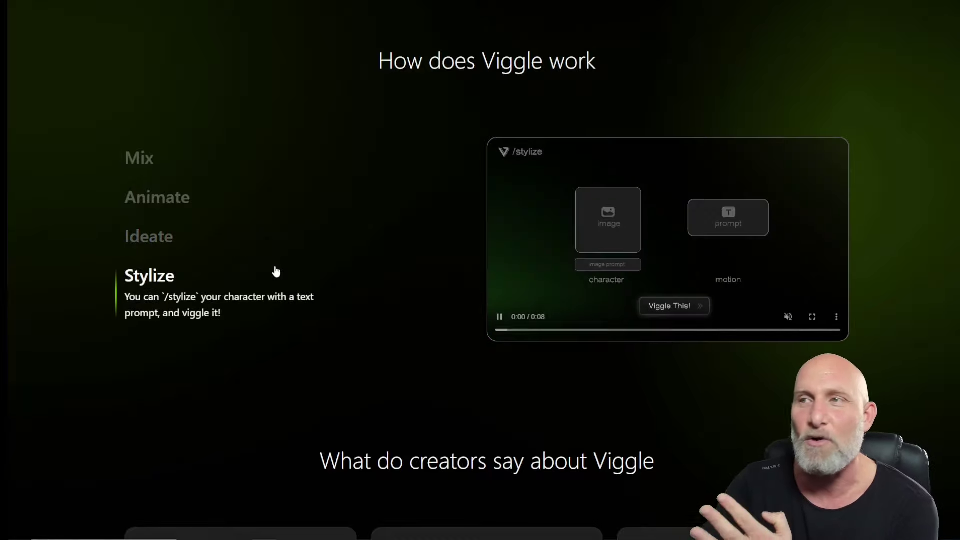
pyautogui.click(158, 238)
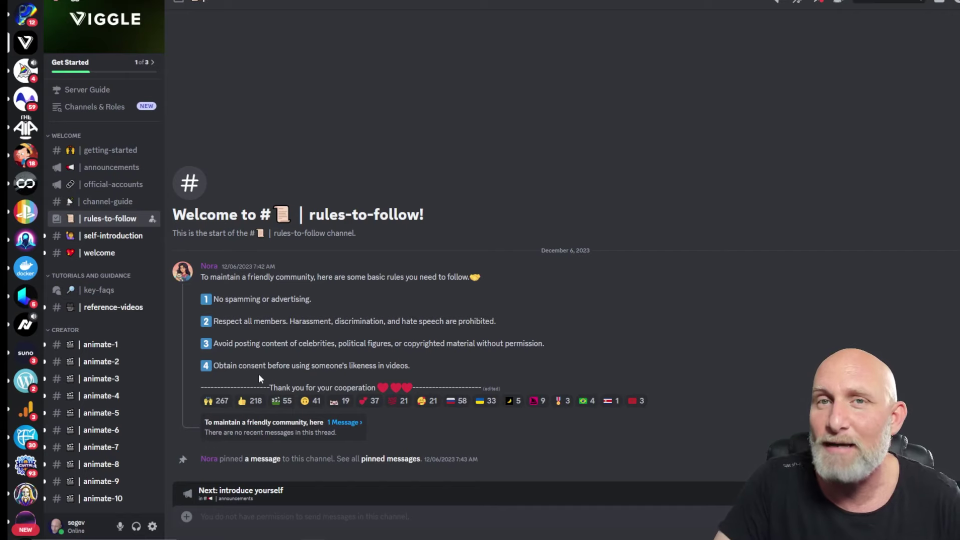
# - Open the self-introduction channel, then animate-1, and scroll down to the newest Viggle bot posts
pyautogui.click(115, 240)
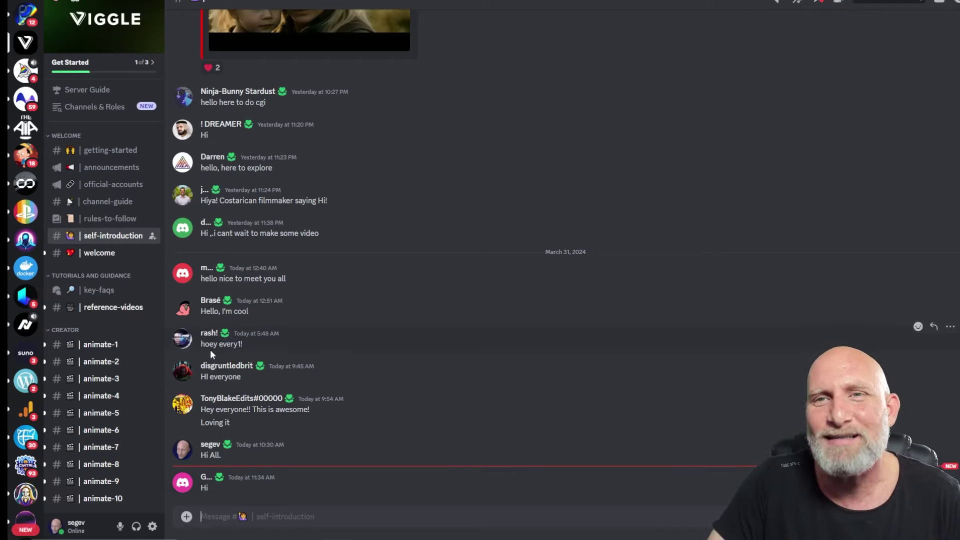
pyautogui.moveTo(97, 347)
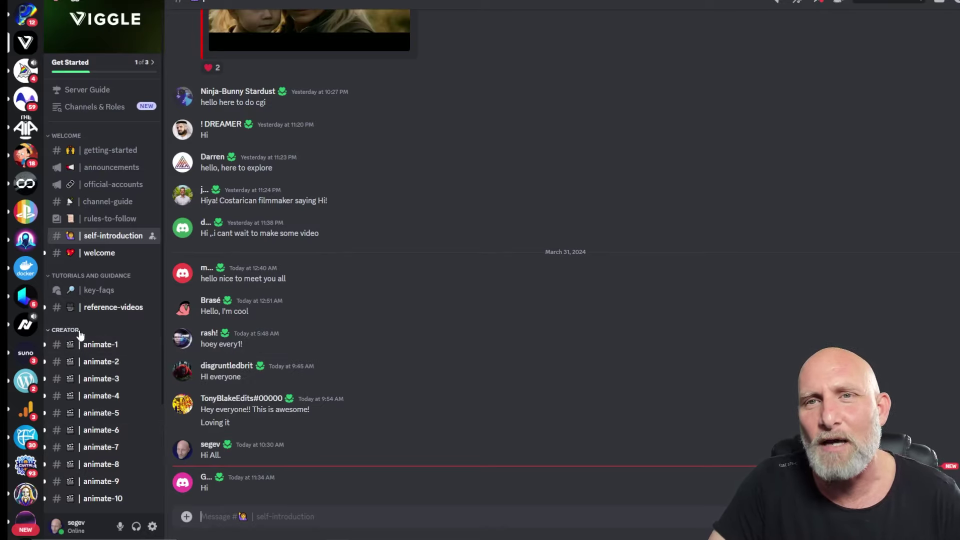
pyautogui.click(105, 349)
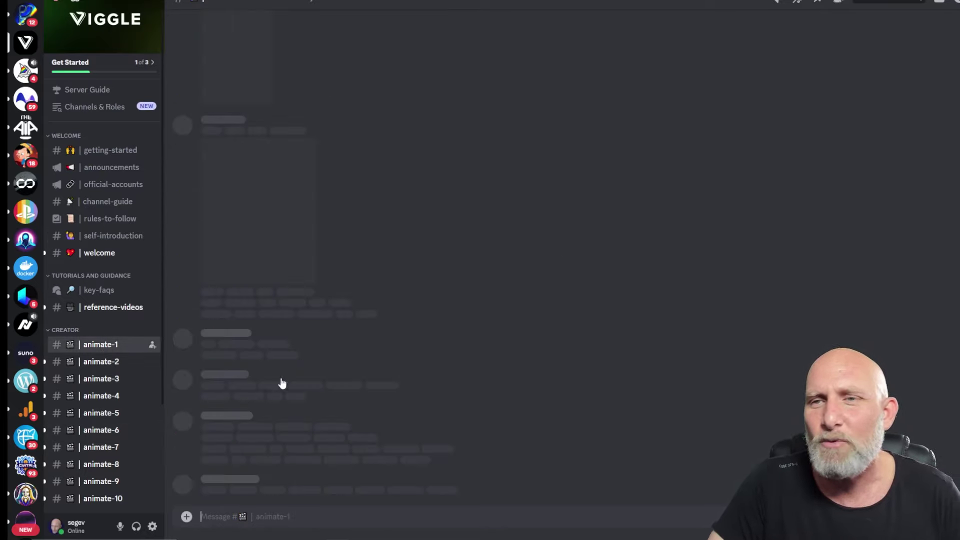
pyautogui.scroll(-5, 520, 295)
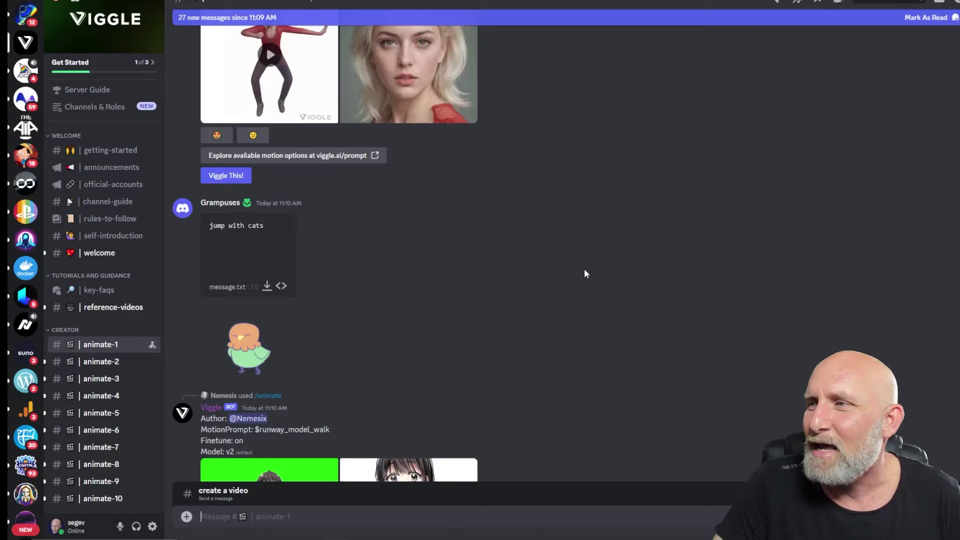
pyautogui.scroll(-15, 704, 287)
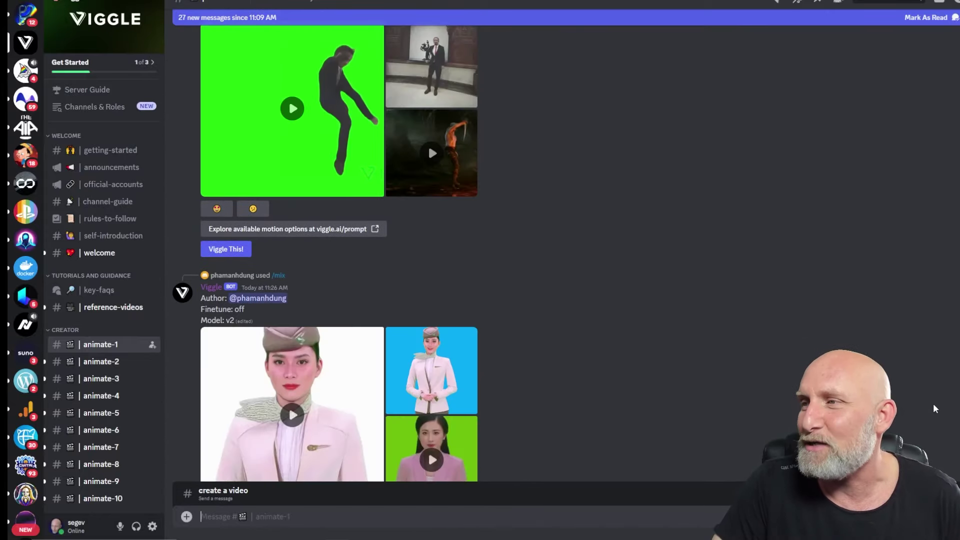
pyautogui.scroll(-10, 428, 144)
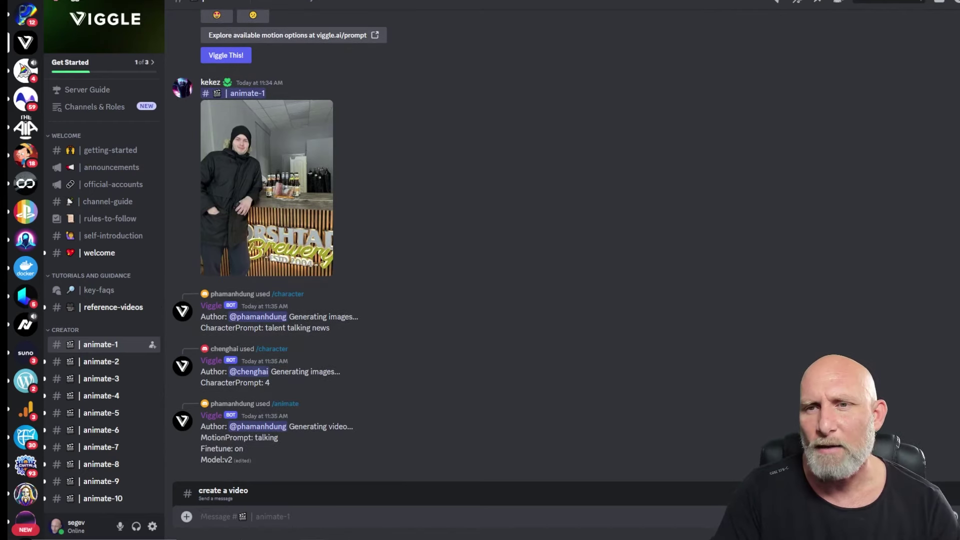
# - Draft an /ideate command with image_prompt 'a ninja wearing black suit', then switch to Viggle's motion templates
pyautogui.write('/')
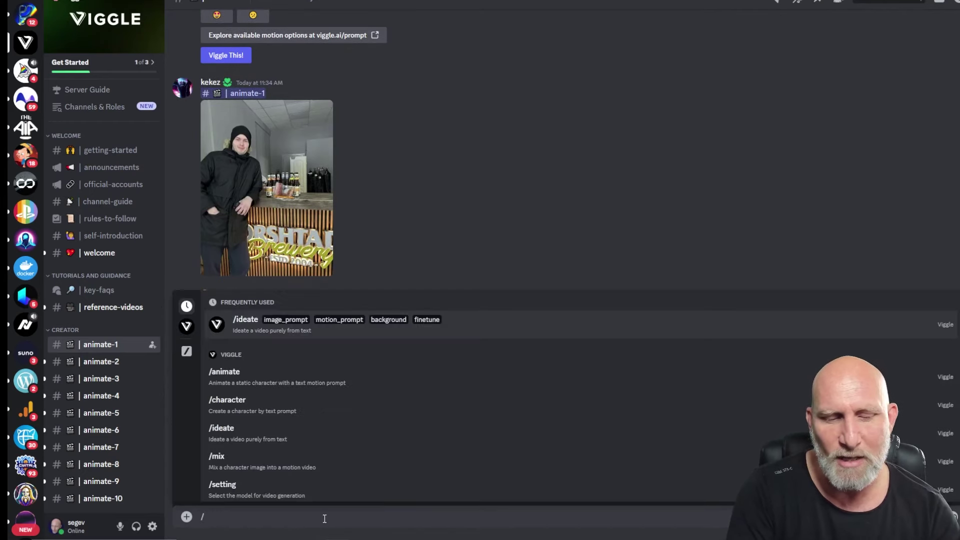
pyautogui.write('ide')
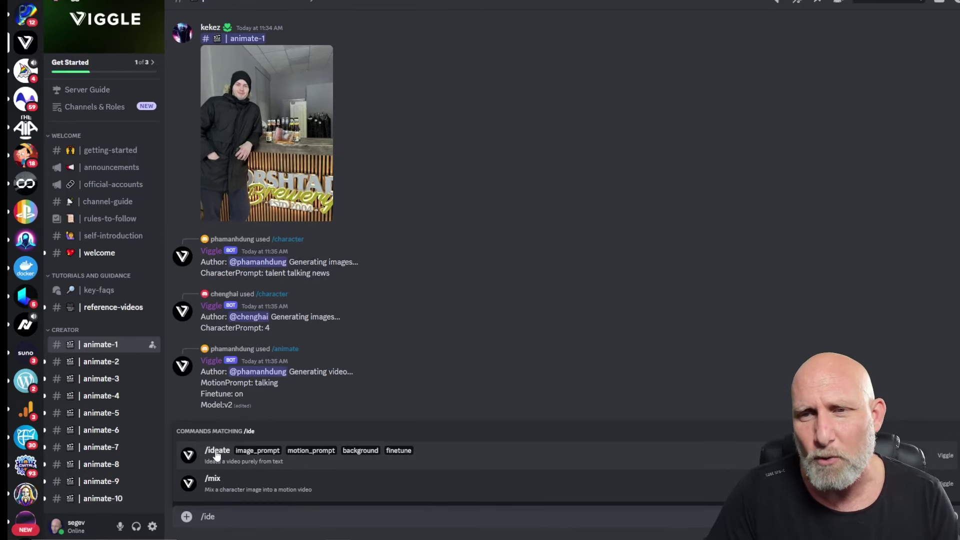
pyautogui.click(217, 460)
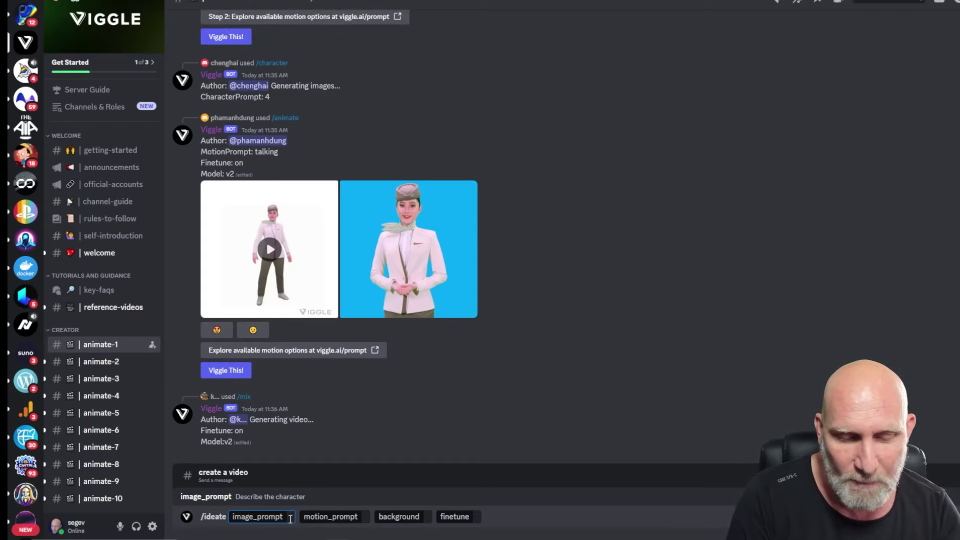
pyautogui.write('a ninja wea')
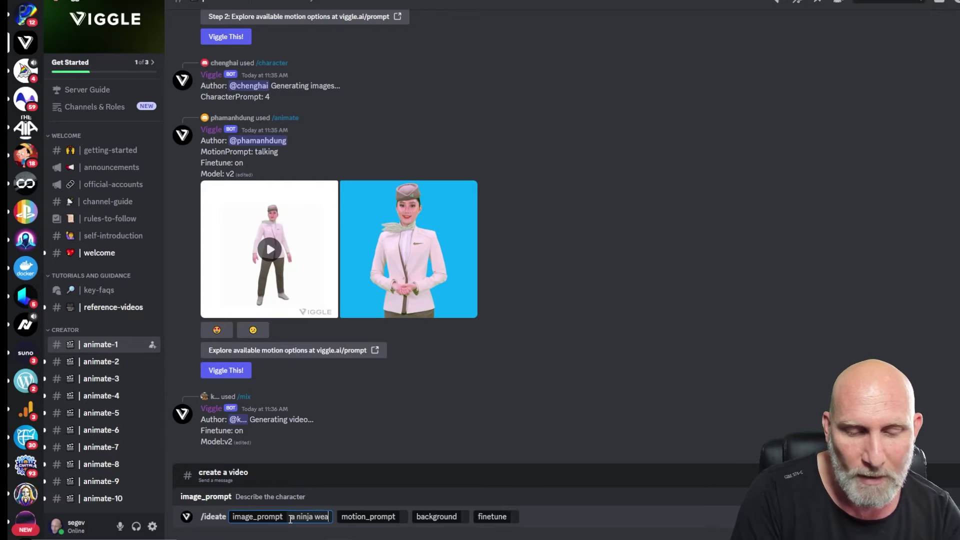
pyautogui.write('ring black')
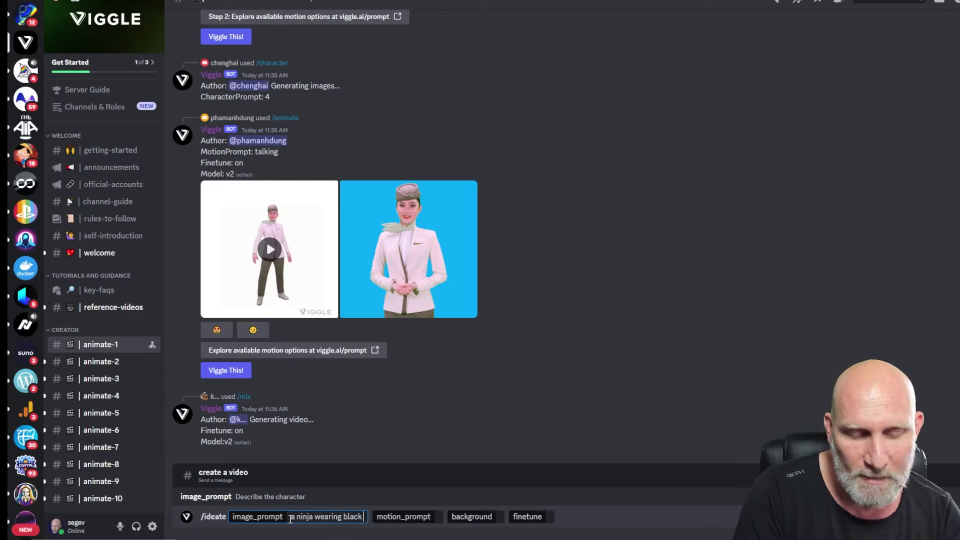
pyautogui.write(' suit')
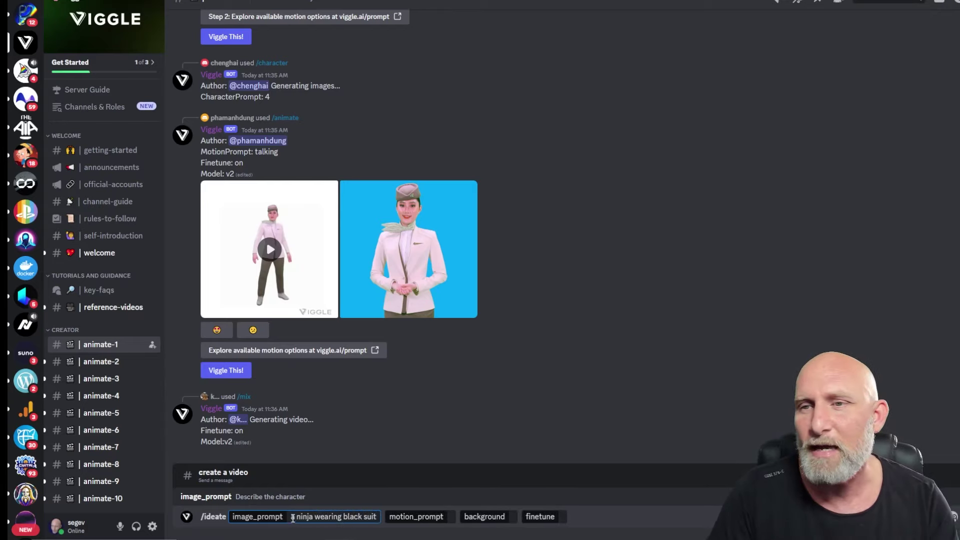
pyautogui.press('Tab')
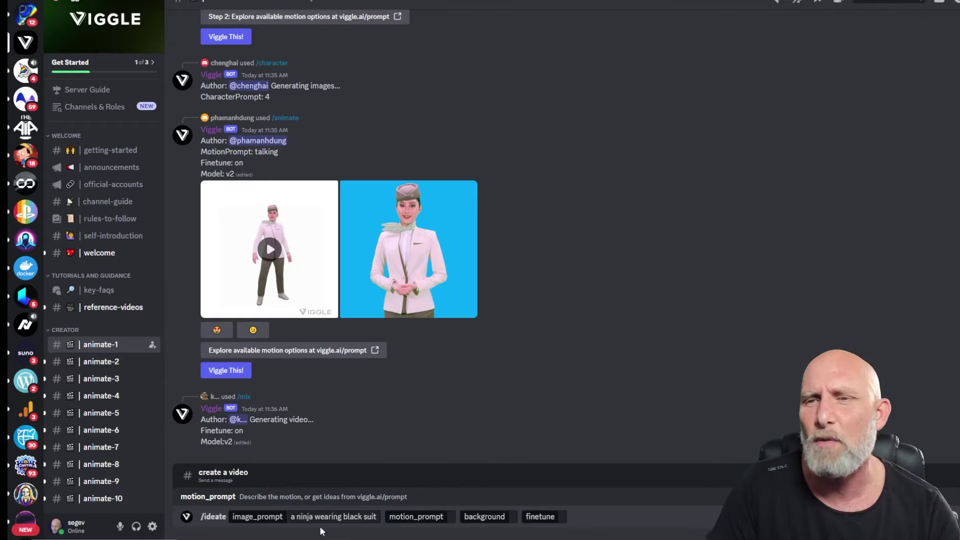
pyautogui.click(265, 502)
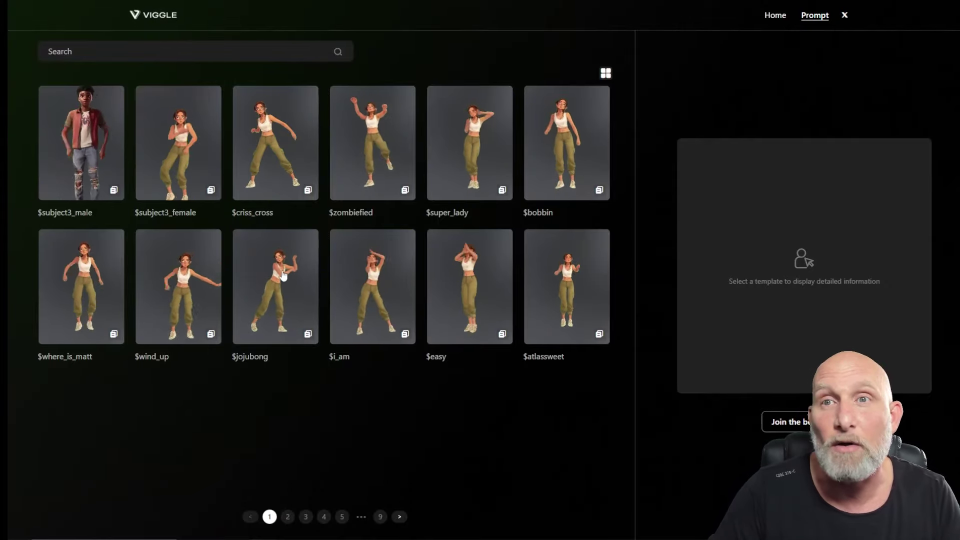
# - Search the motion templates for 'fight' and copy the $boxing_footwork prompt
pyautogui.click(200, 52)
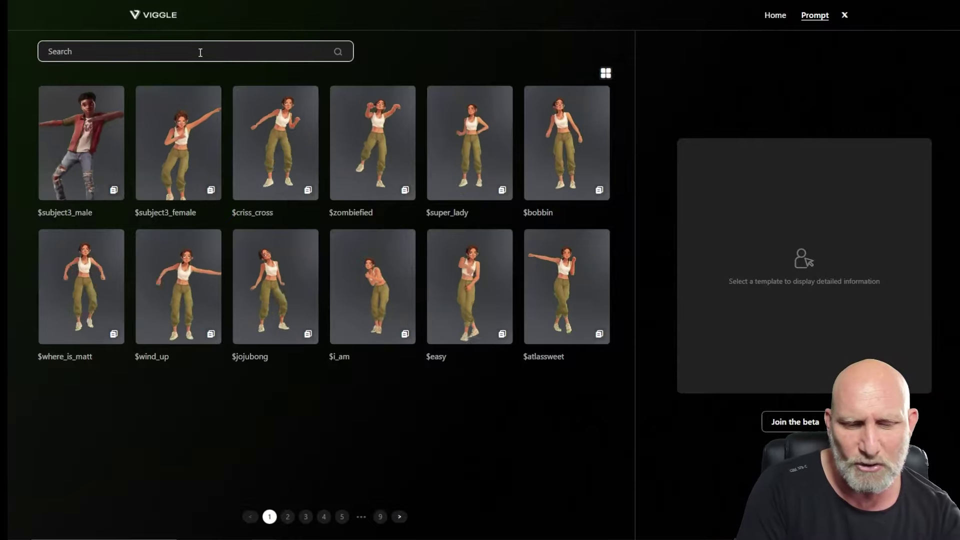
pyautogui.write('fight')
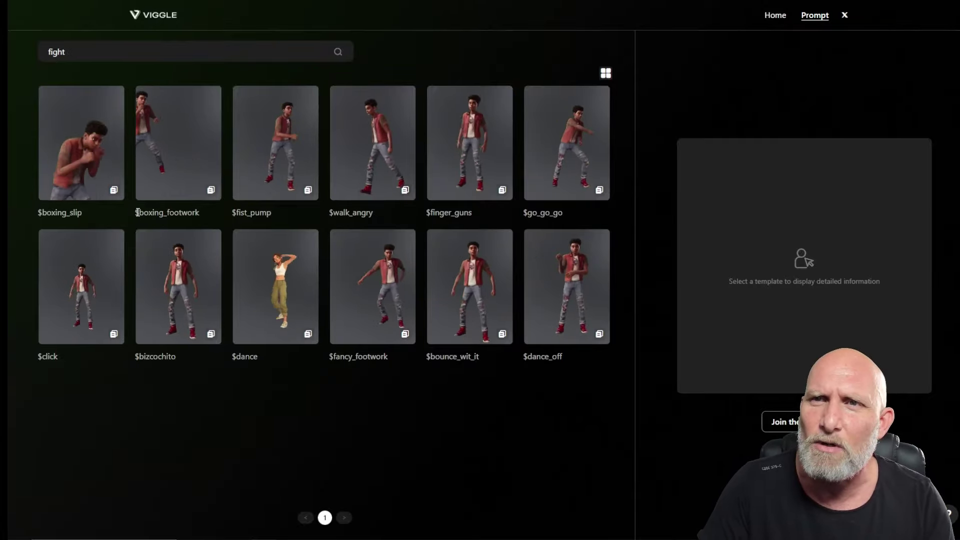
pyautogui.click(212, 191)
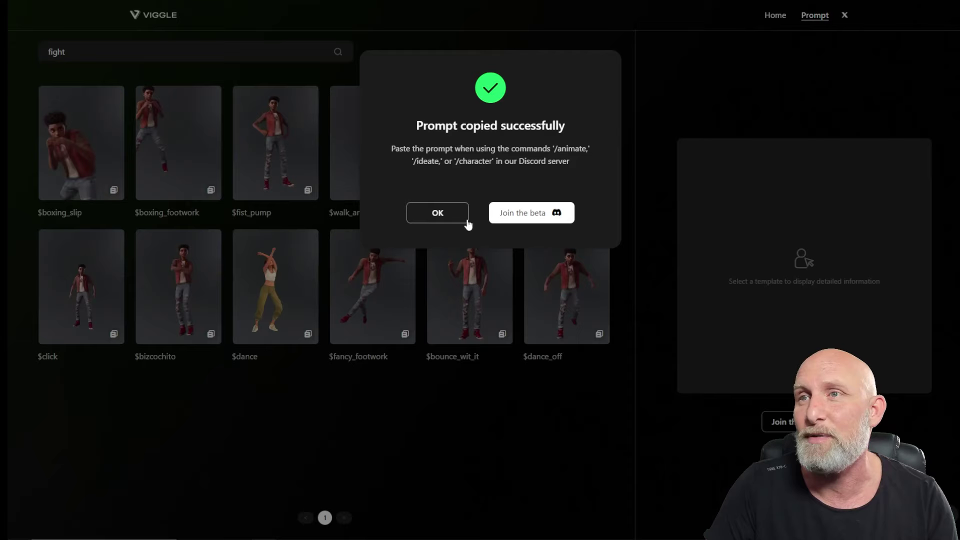
pyautogui.click(438, 212)
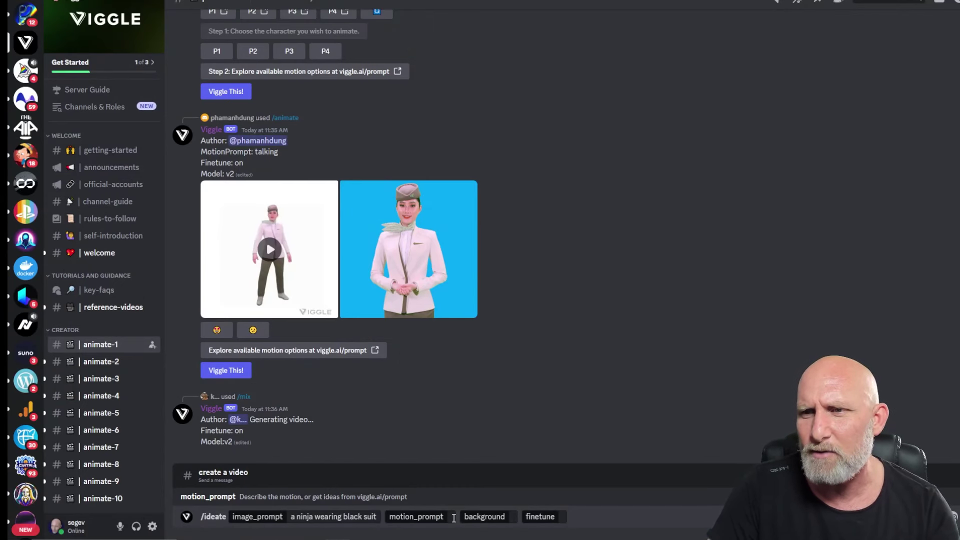
# - Paste $boxing_footwork as motion_prompt, set background Green and finetune On, and send /ideate
pyautogui.hotkey('ctrl', 'v')
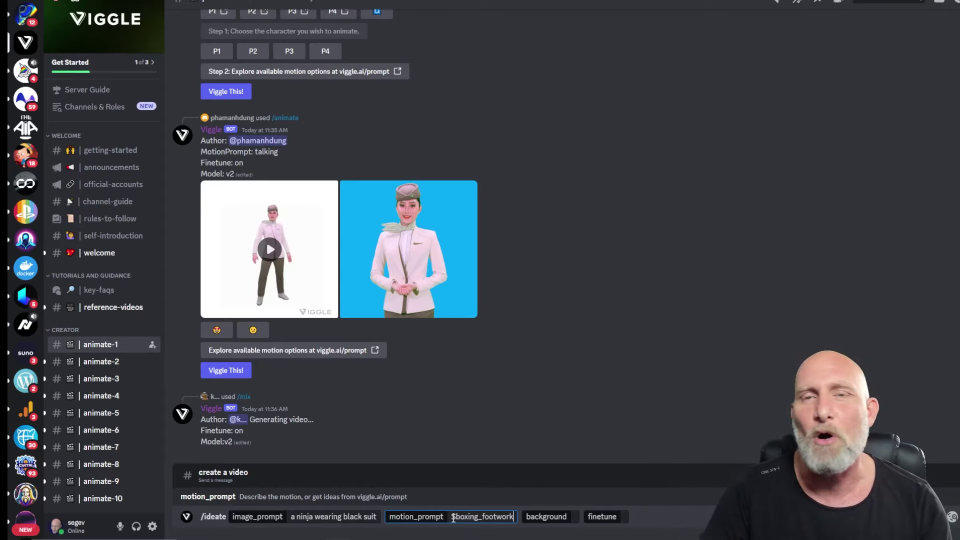
pyautogui.click(577, 521)
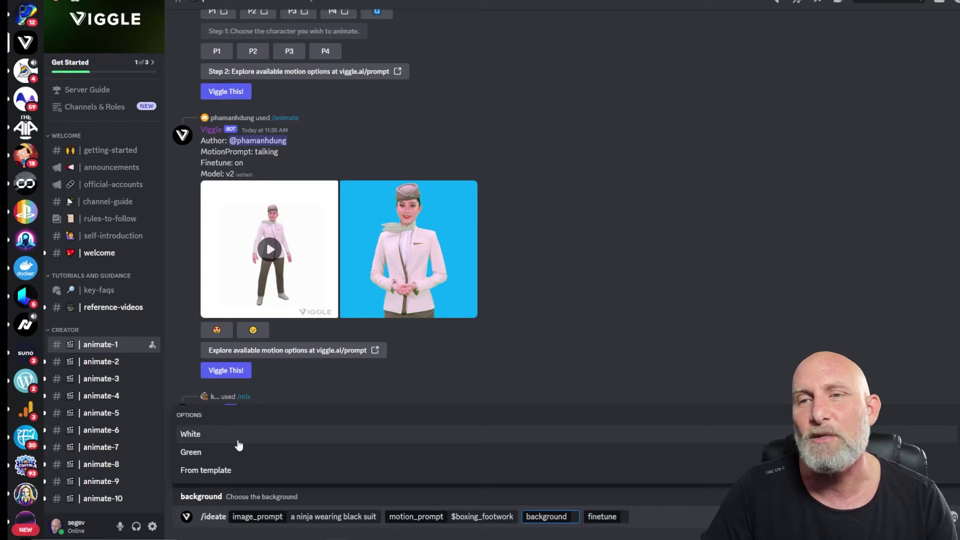
pyautogui.click(210, 452)
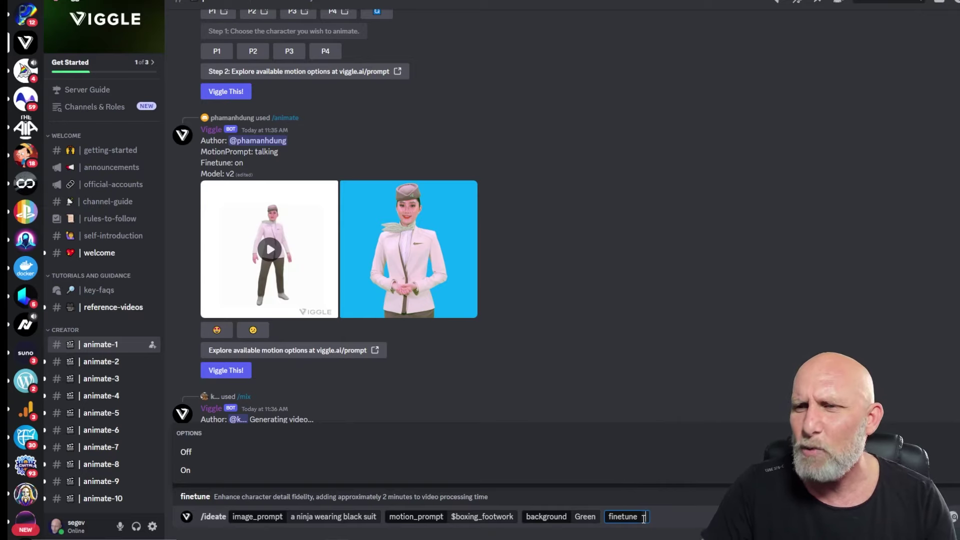
pyautogui.click(203, 471)
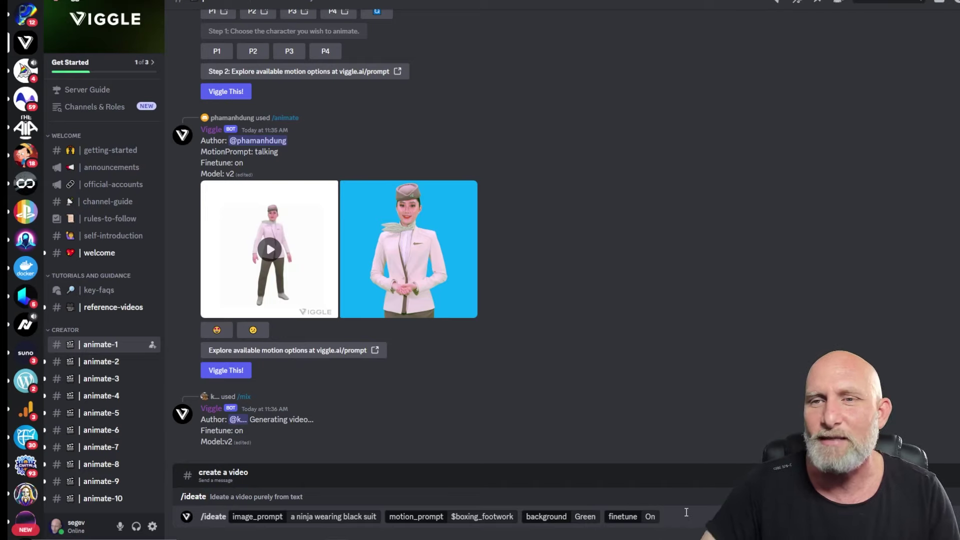
pyautogui.press('Return')
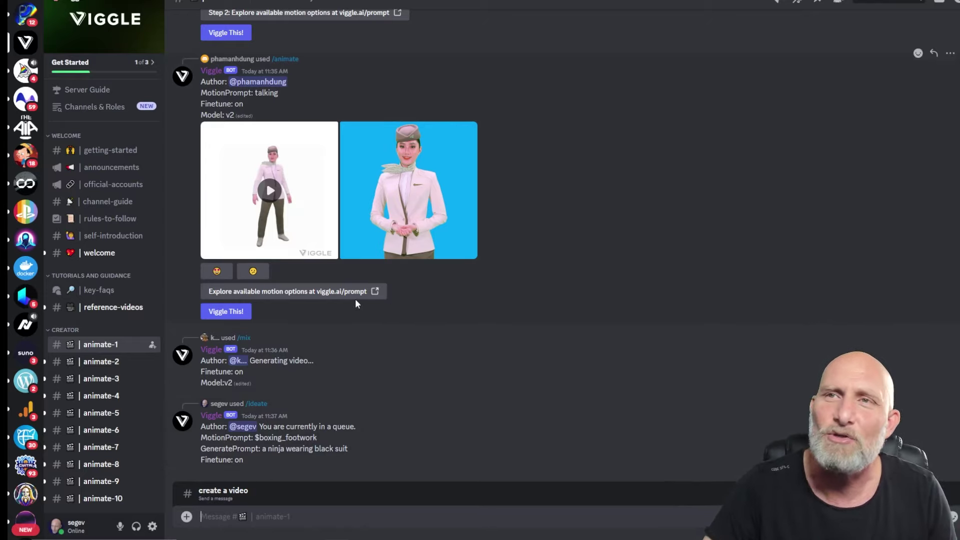
# - Scroll to the ninja boxing result and view its still image and green-screen video enlarged
pyautogui.scroll(10, 355, 300)
pyautogui.scroll(5, 452, 290)
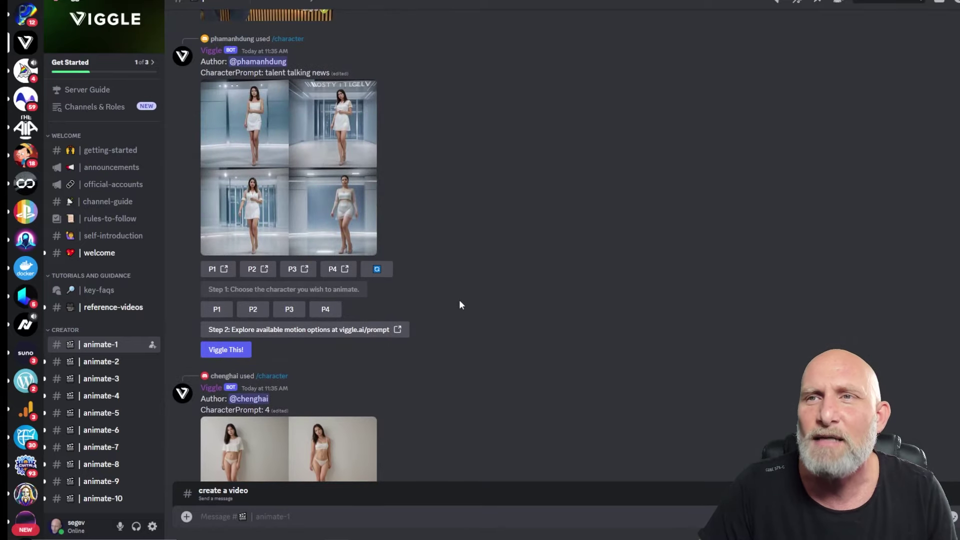
pyautogui.scroll(-12, 444, 182)
pyautogui.scroll(-5, 440, 275)
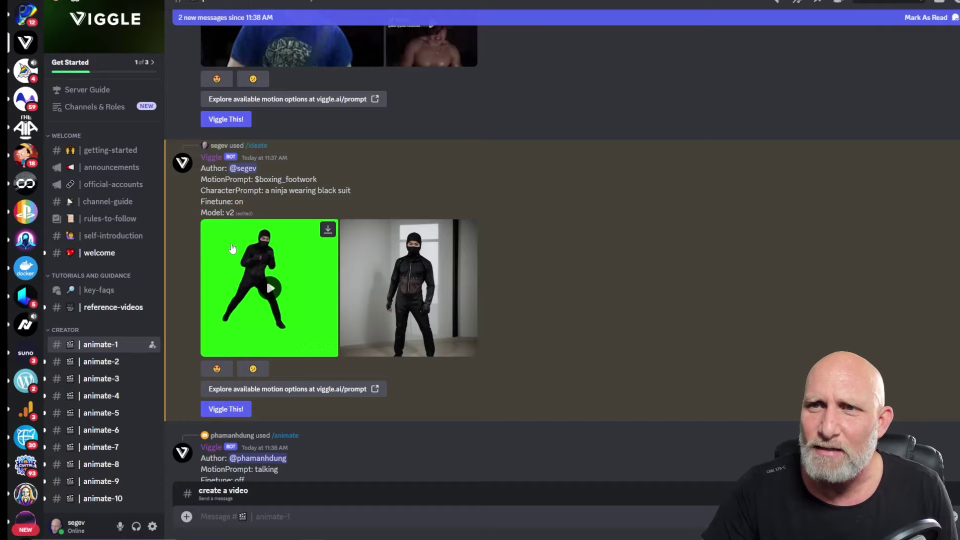
pyautogui.click(399, 269)
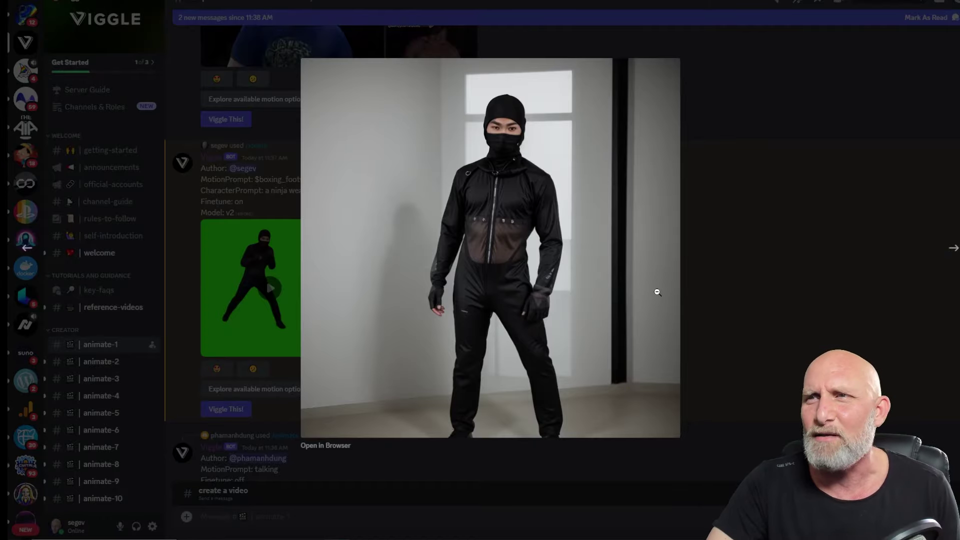
pyautogui.click(761, 263)
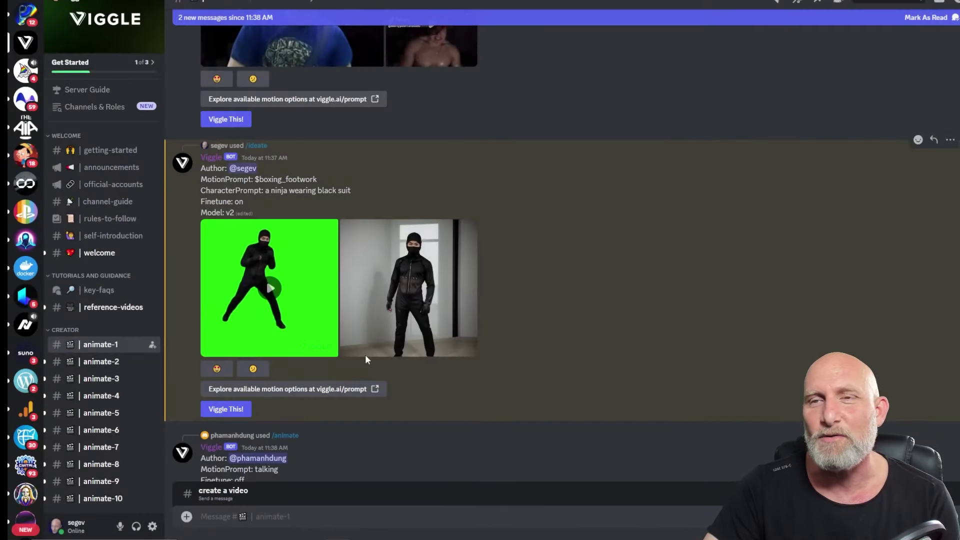
pyautogui.click(269, 290)
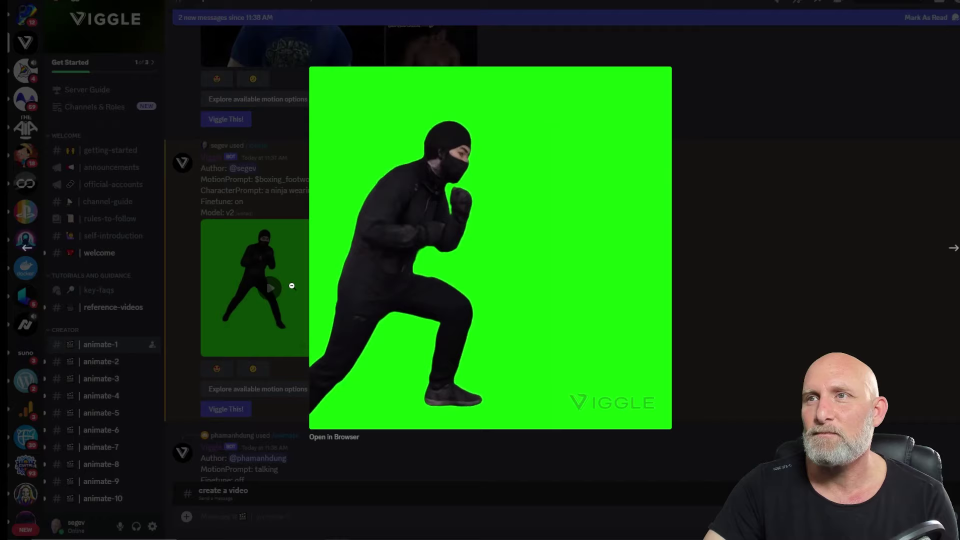
pyautogui.press('Escape')
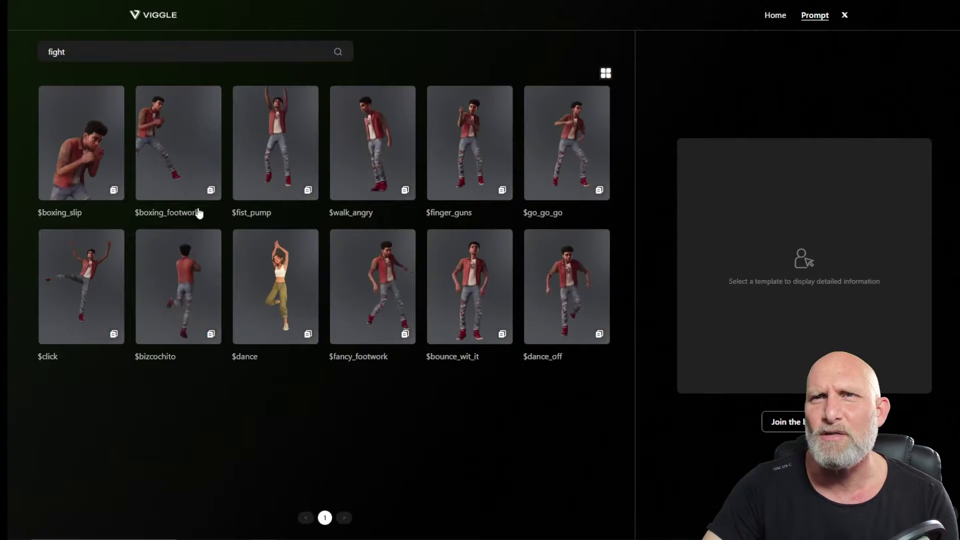
# - Open the $boxing_footwork template details and play, then pause, its example video
pyautogui.click(195, 154)
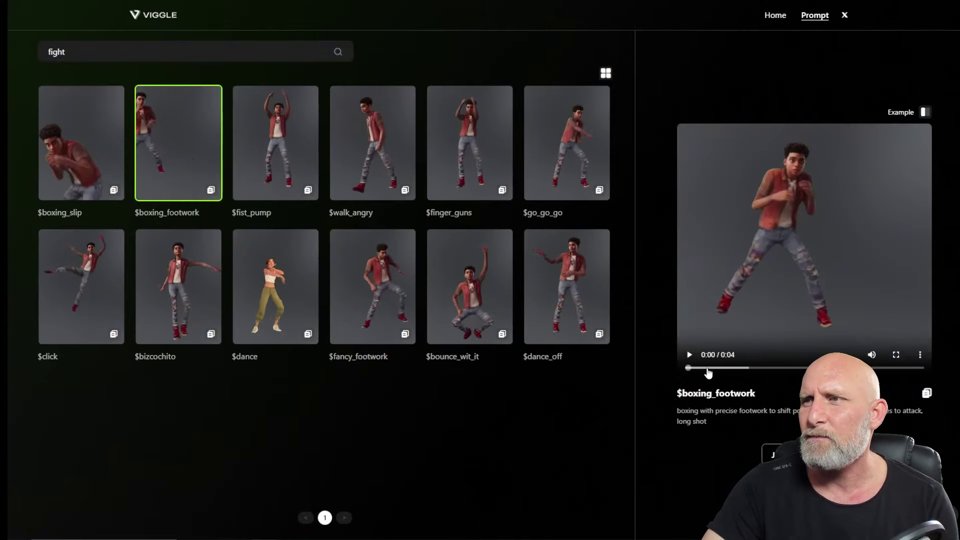
pyautogui.click(690, 355)
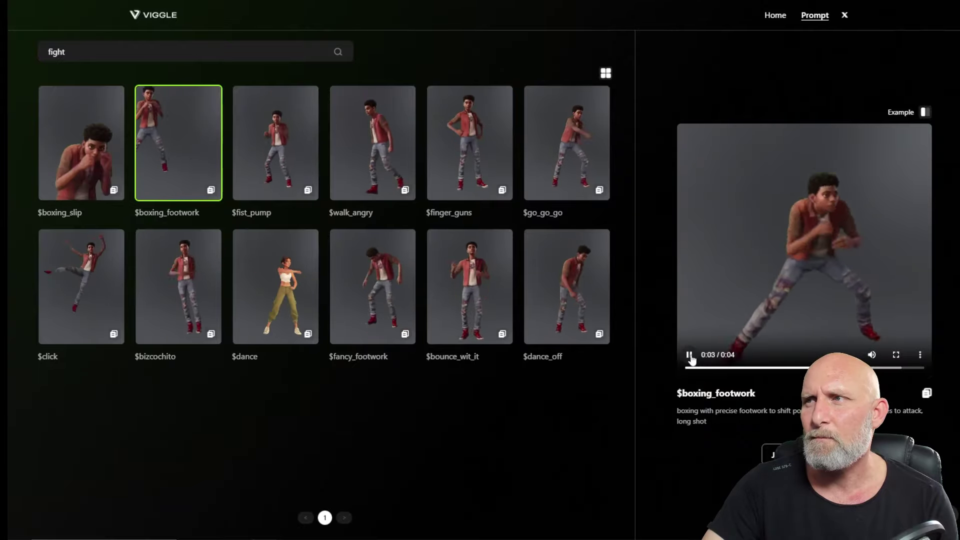
pyautogui.click(689, 356)
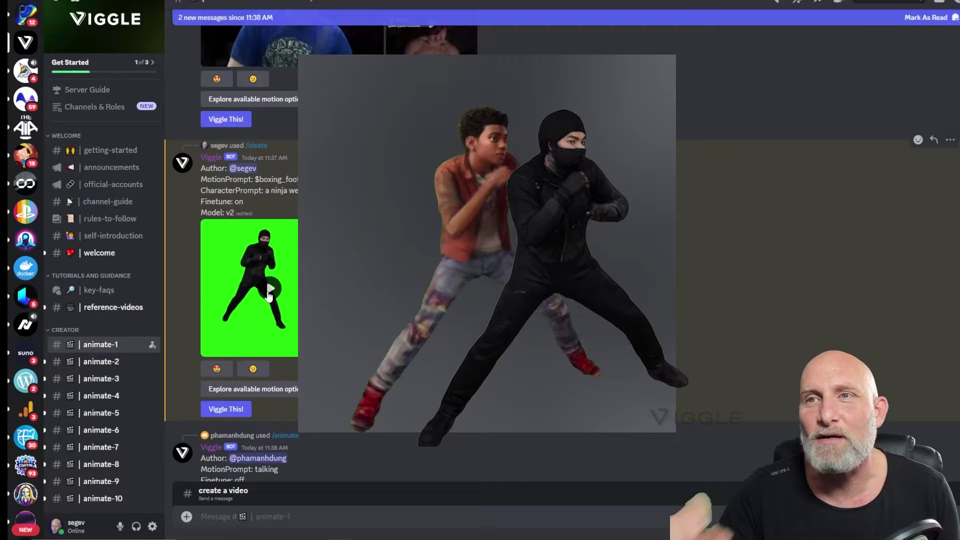
# - View the green-screen boxing result video enlarged in Discord, then close it
pyautogui.click(268, 290)
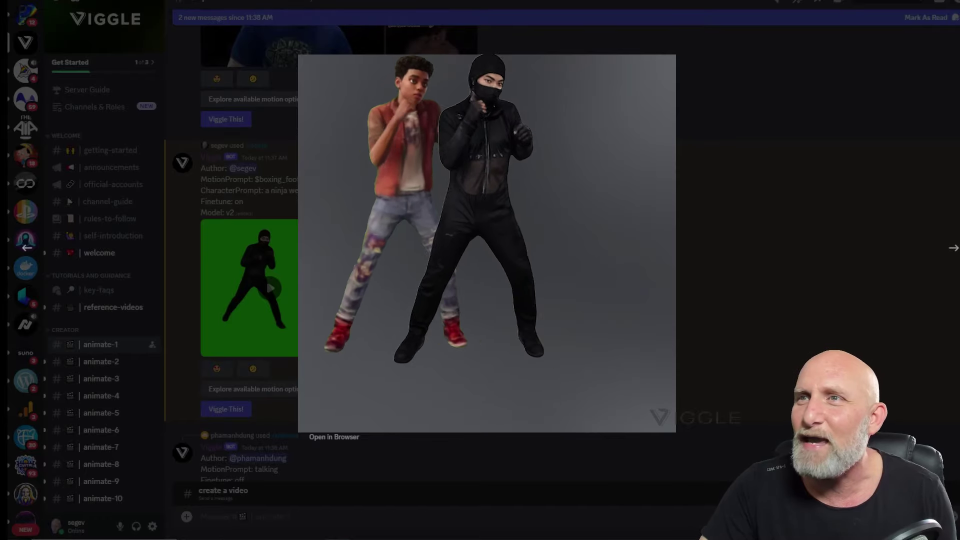
pyautogui.press('Escape')
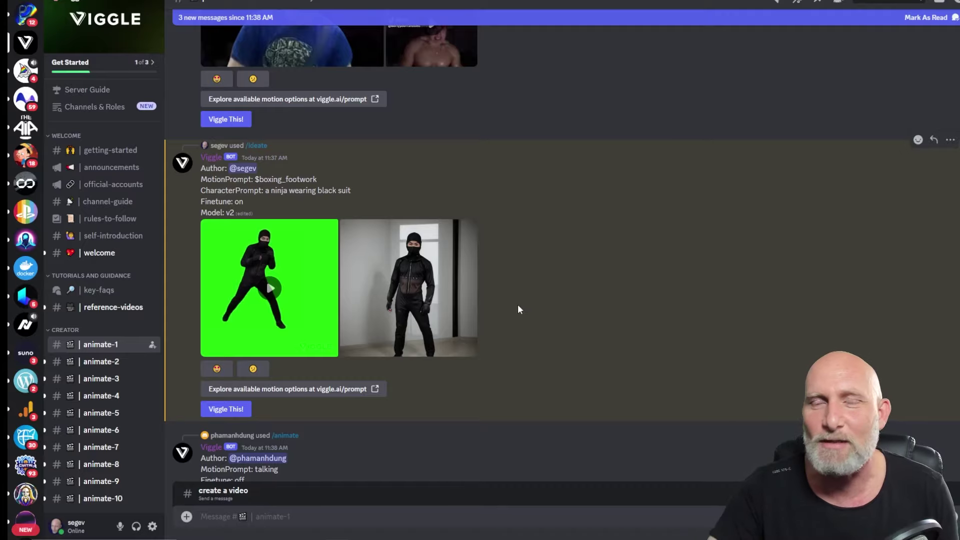
pyautogui.moveTo(272, 280)
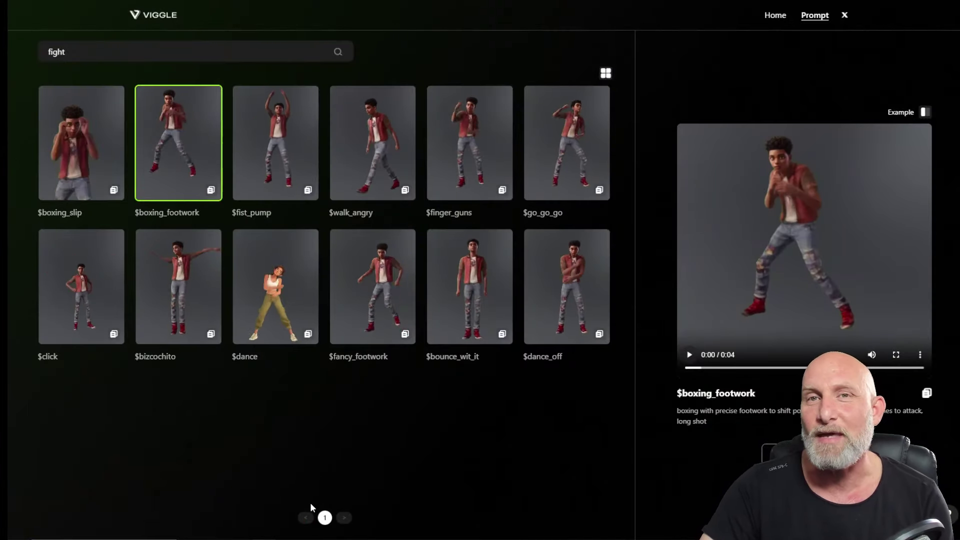
pyautogui.moveTo(263, 538)
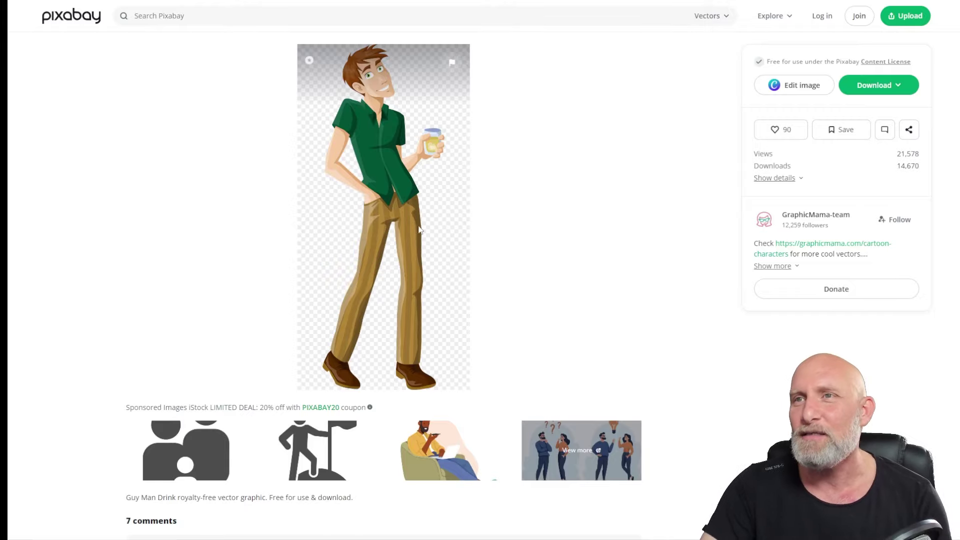
# - Download Pixabay's 'Guy Man Drink' vector as a 1280×2560 PNG and return to Discord
pyautogui.rightClick(392, 183)
pyautogui.click(883, 88)
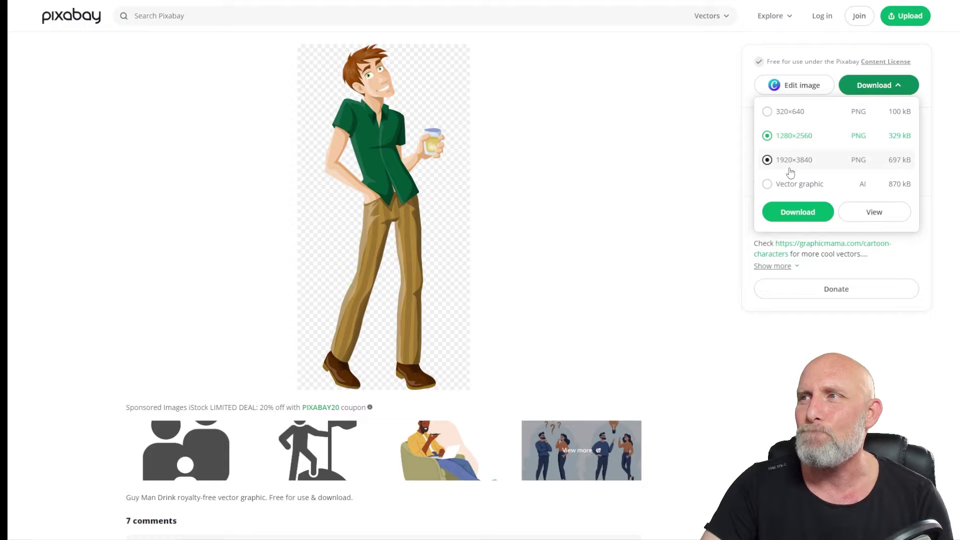
pyautogui.click(800, 214)
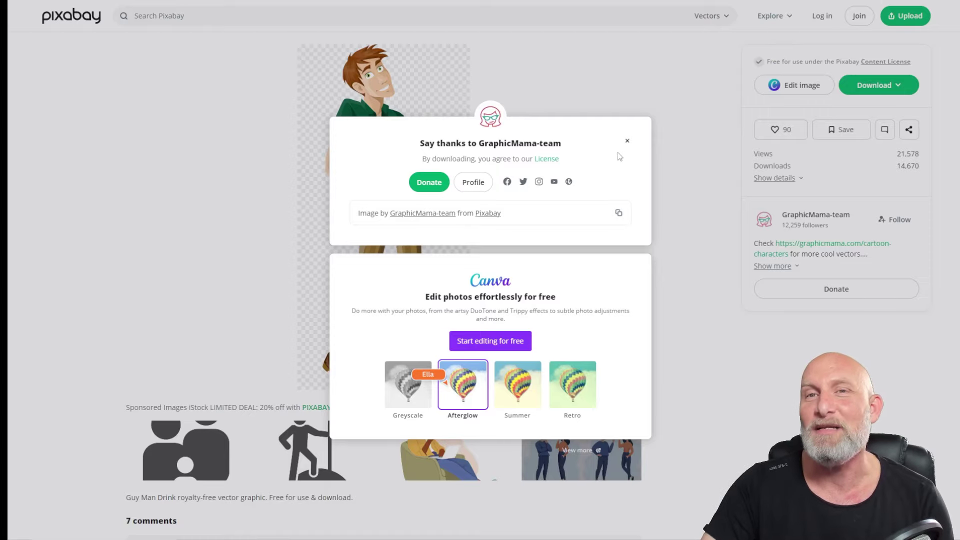
pyautogui.click(628, 141)
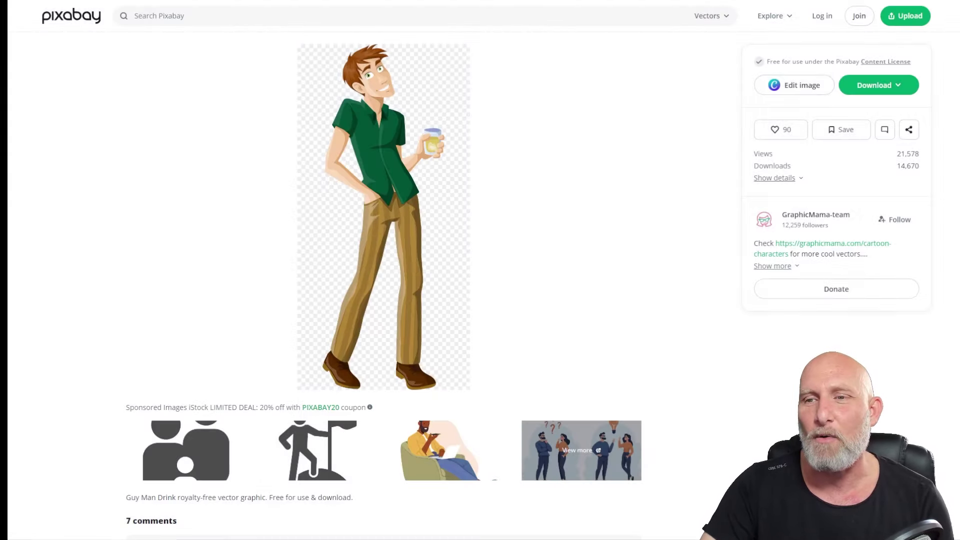
pyautogui.click(271, 500)
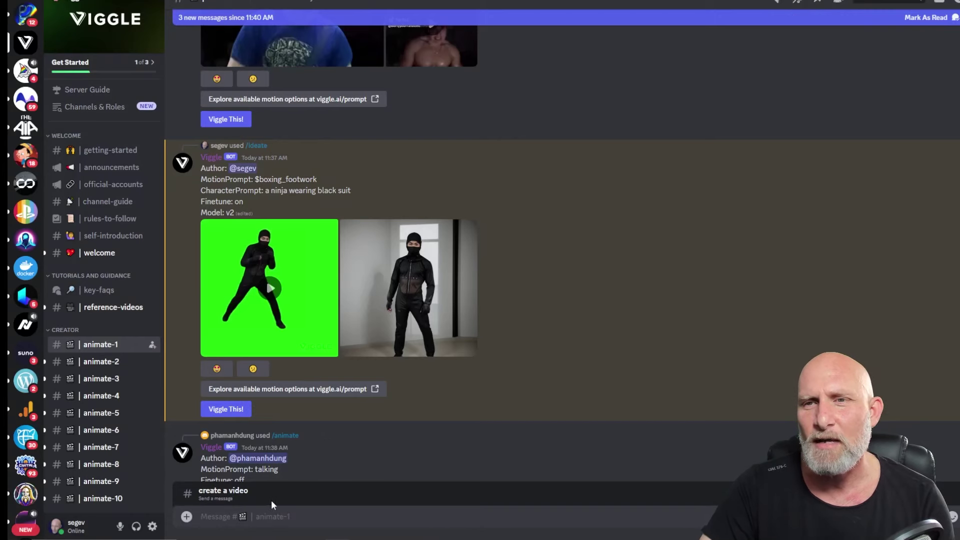
# - Start a /mix command with guy-1456569_1280.png as image and the WIN_20240331 trim clip as video
pyautogui.click(301, 518)
pyautogui.write('/mix')
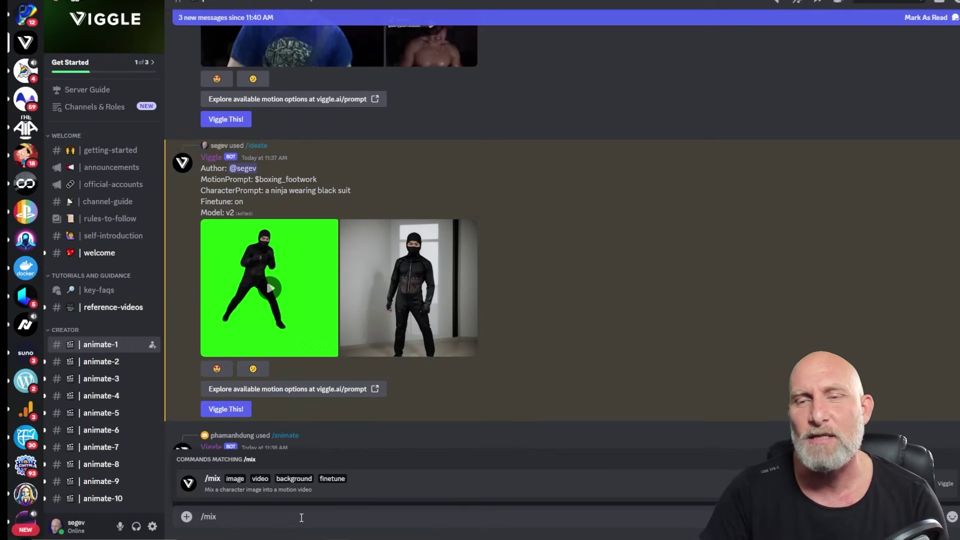
pyautogui.press('Return')
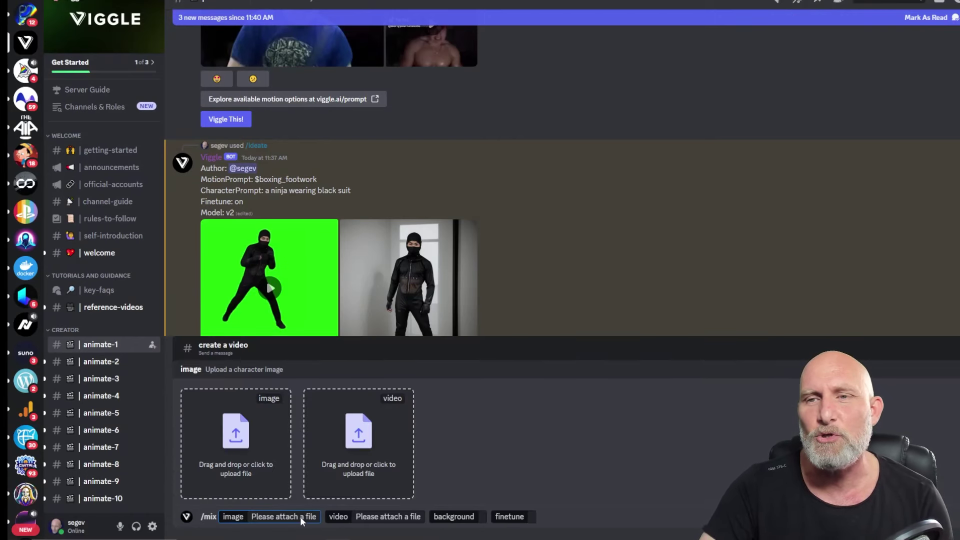
pyautogui.click(231, 447)
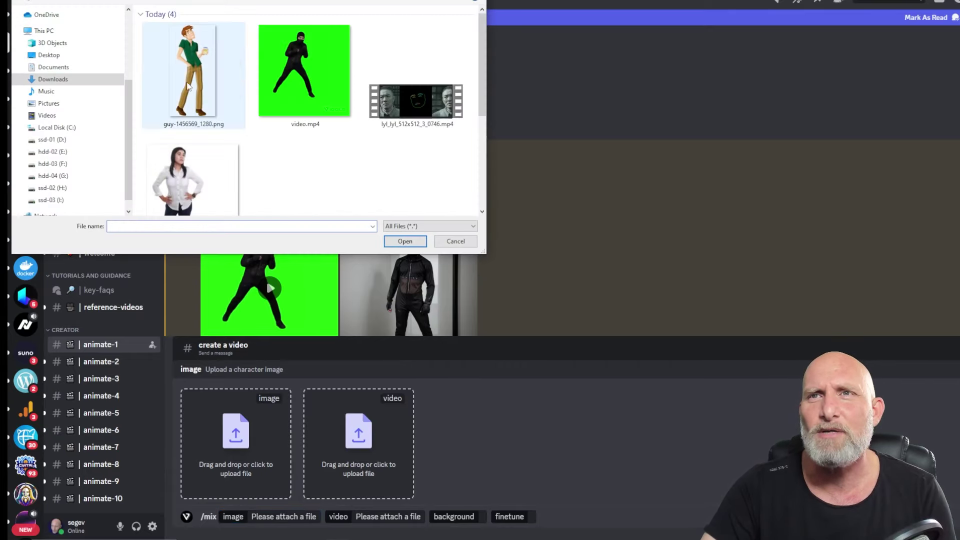
pyautogui.doubleClick(192, 70)
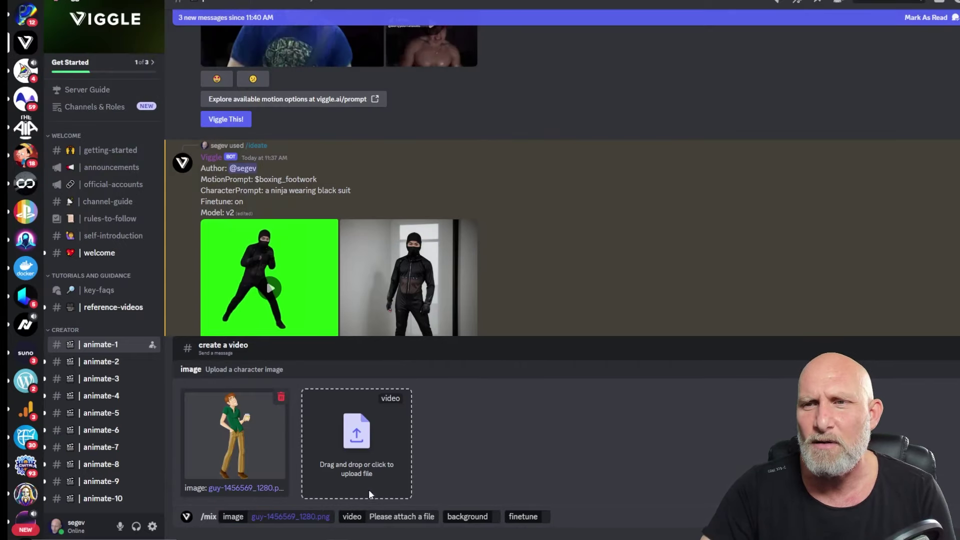
pyautogui.click(363, 440)
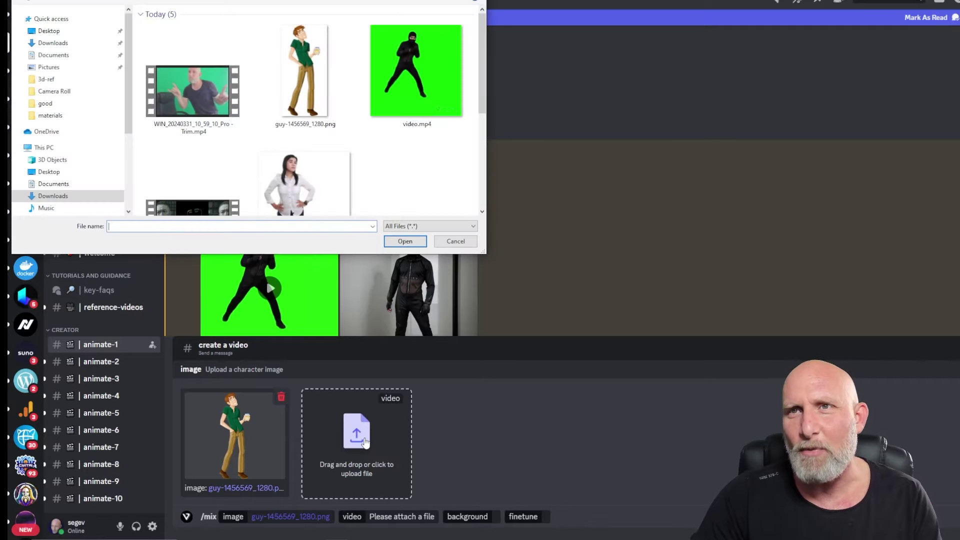
pyautogui.click(200, 112)
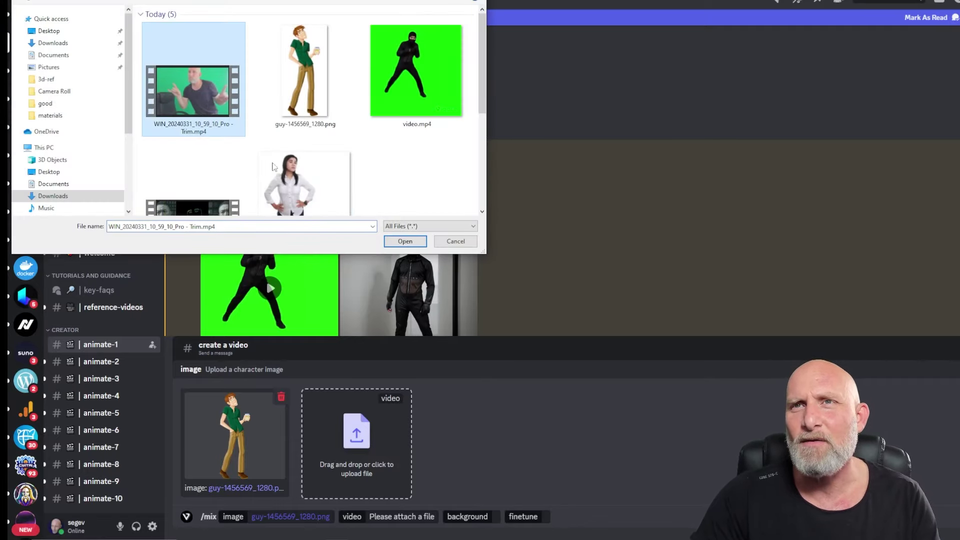
pyautogui.click(411, 242)
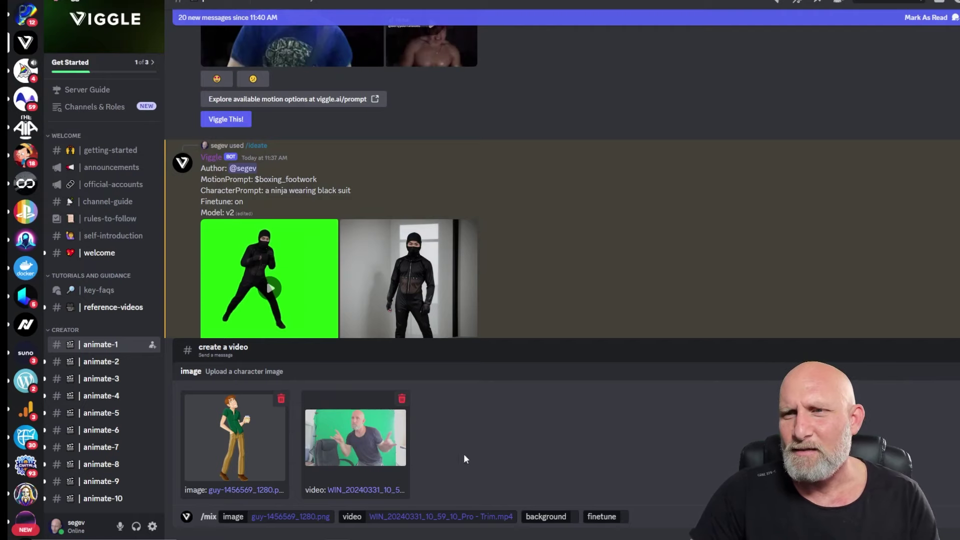
# - Set the mix background to Green and finetune On, then submit the job
pyautogui.click(575, 516)
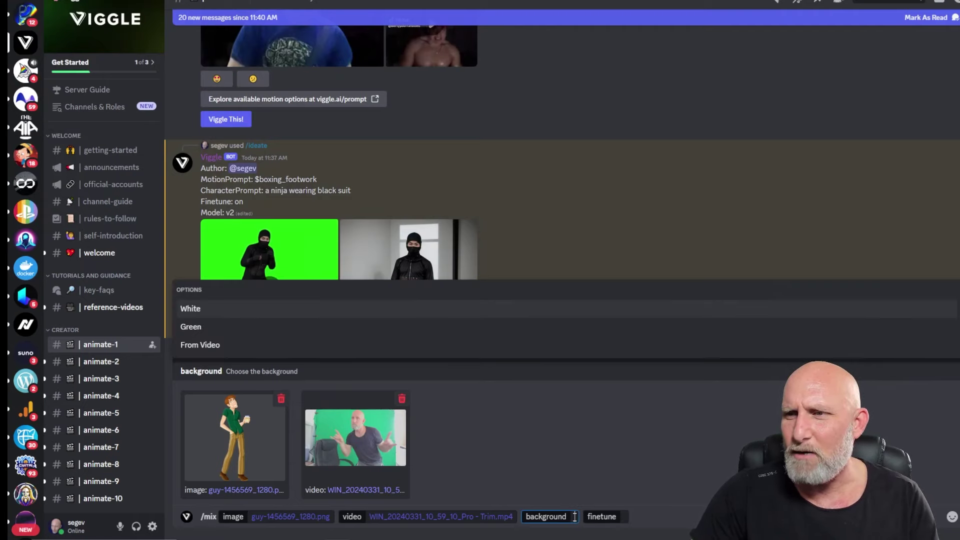
pyautogui.click(191, 327)
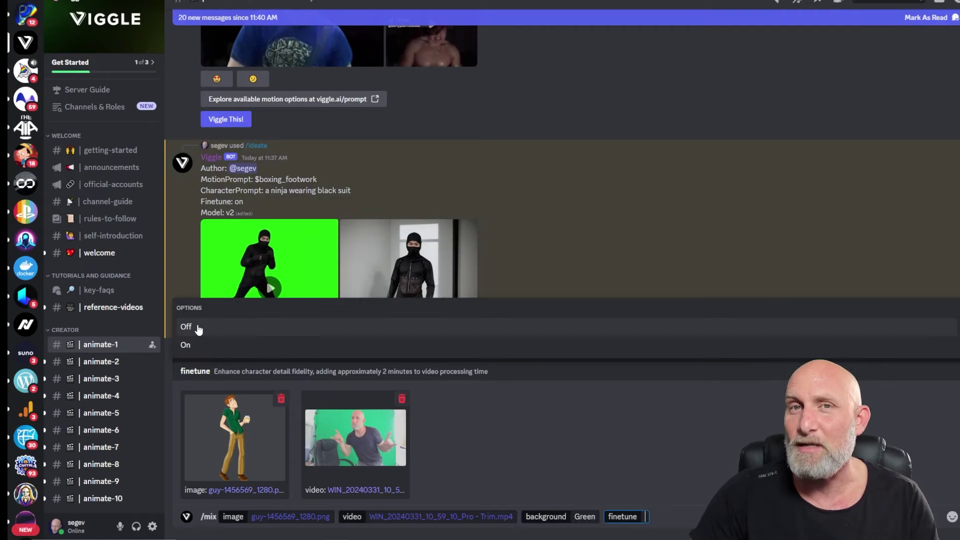
pyautogui.click(188, 346)
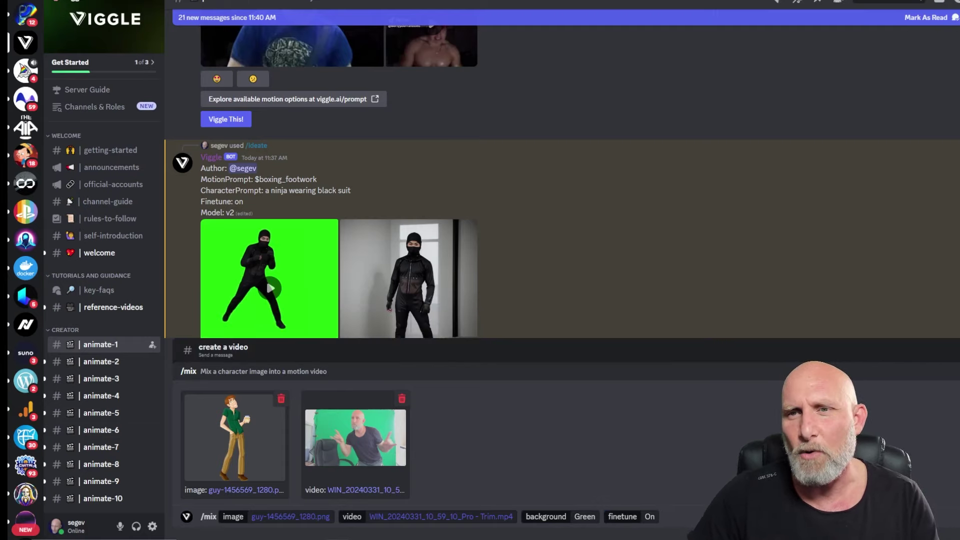
pyautogui.press('Return')
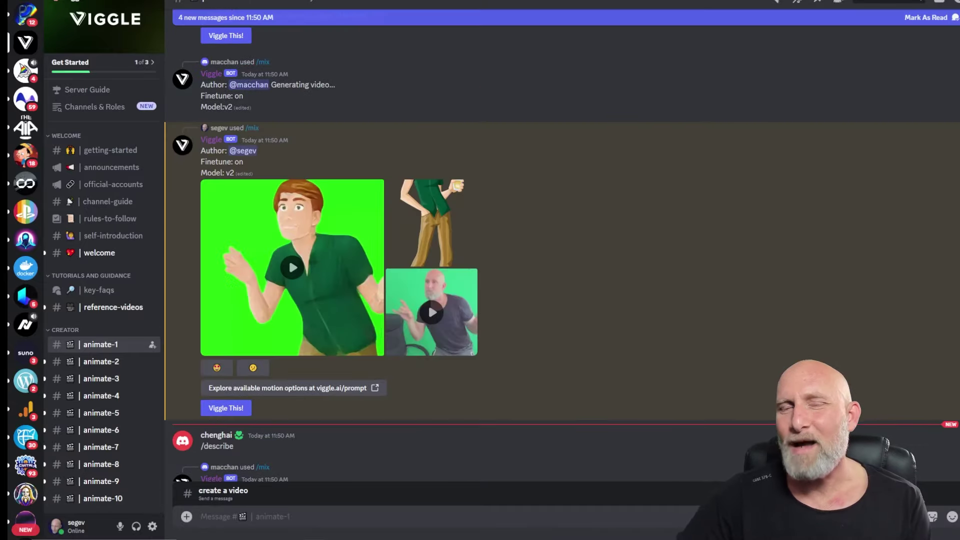
pyautogui.click(426, 200)
pyautogui.click(590, 330)
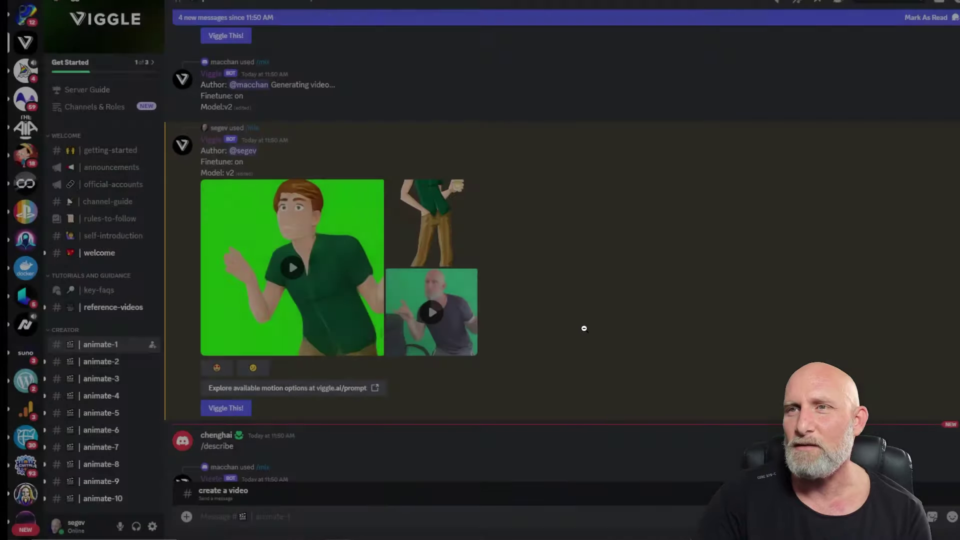
pyautogui.click(432, 314)
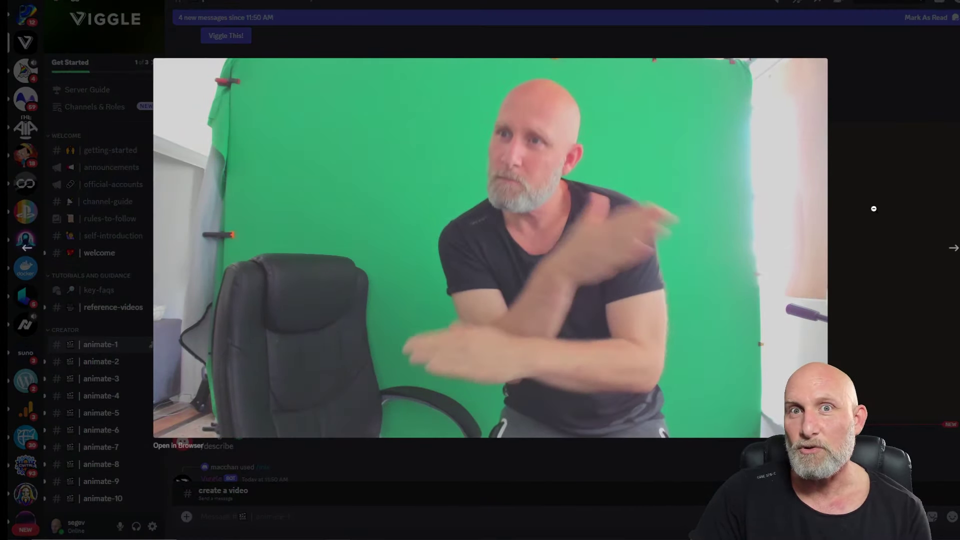
pyautogui.click(874, 209)
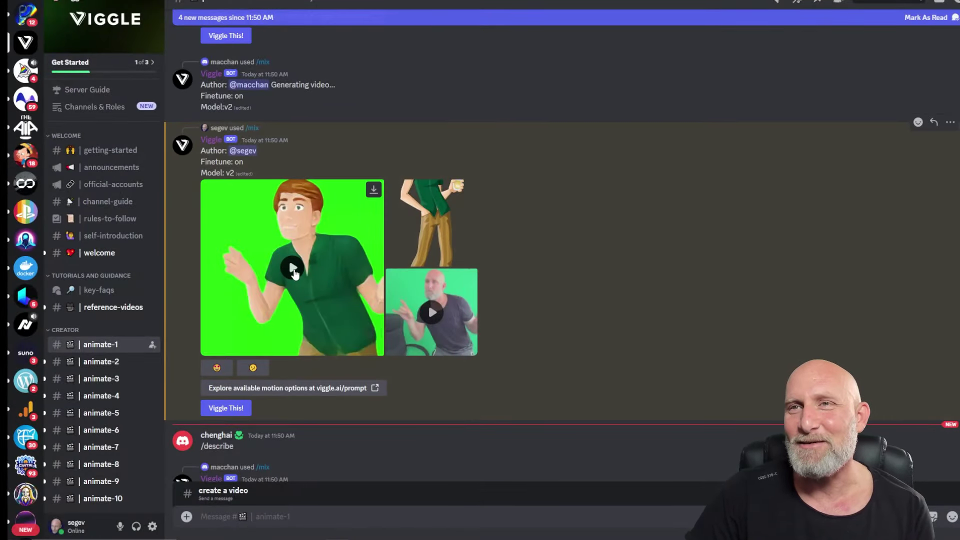
pyautogui.click(293, 270)
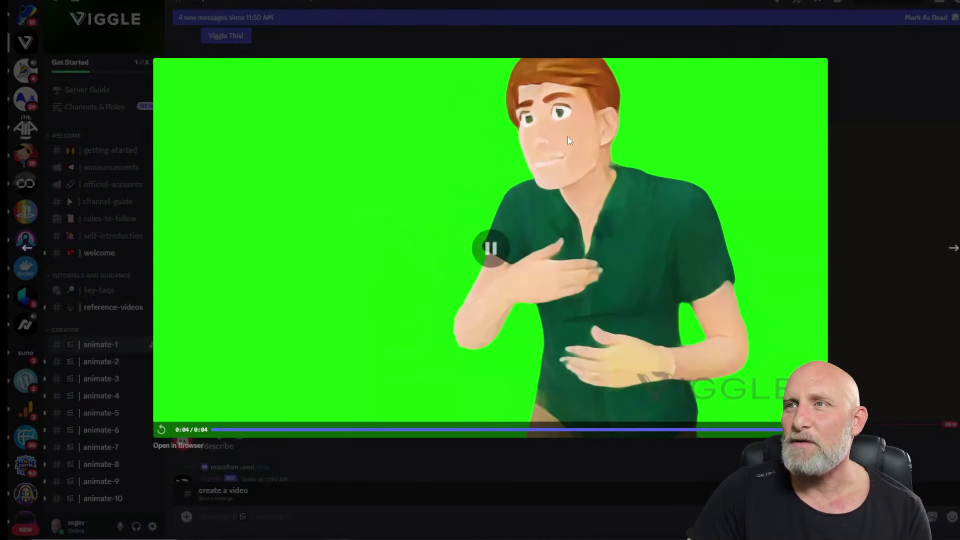
pyautogui.press('Escape')
pyautogui.click(456, 229)
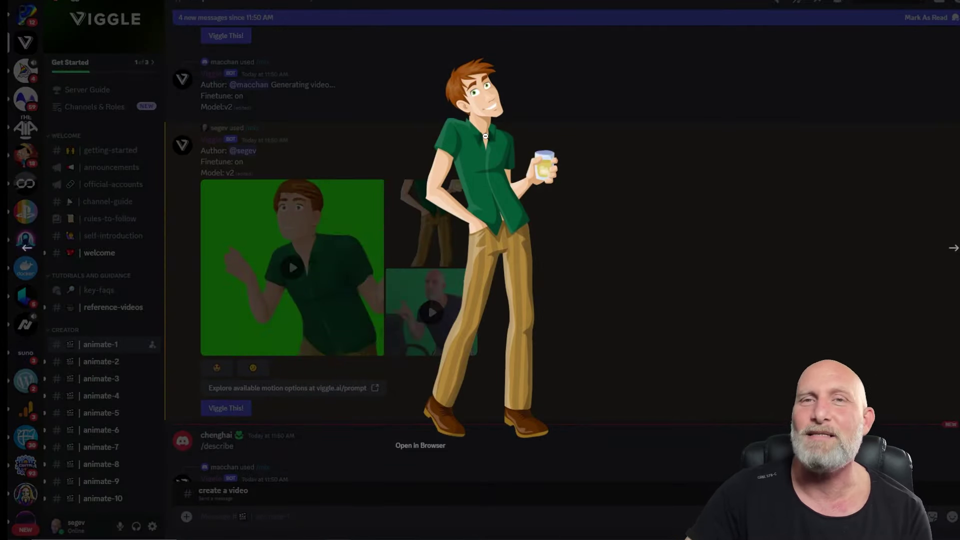
pyautogui.click(289, 259)
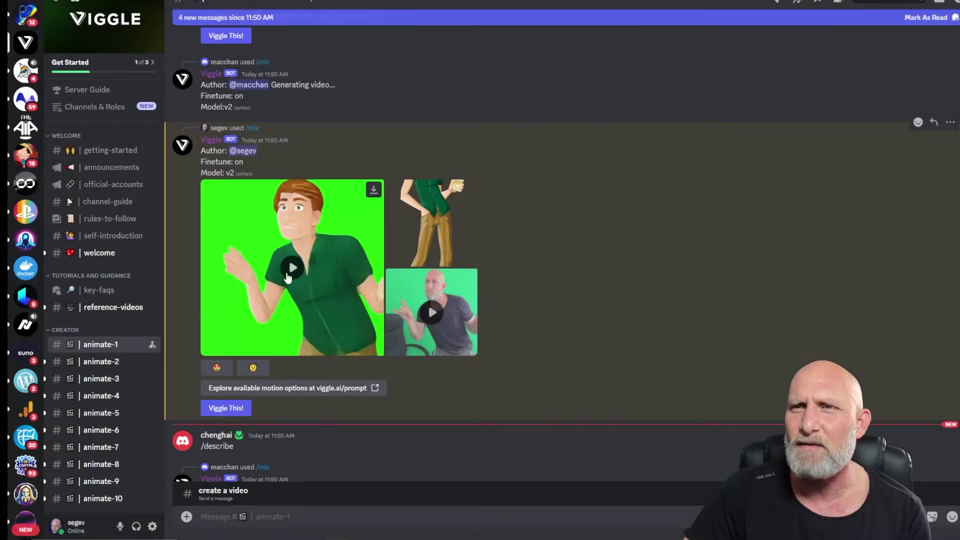
pyautogui.click(306, 264)
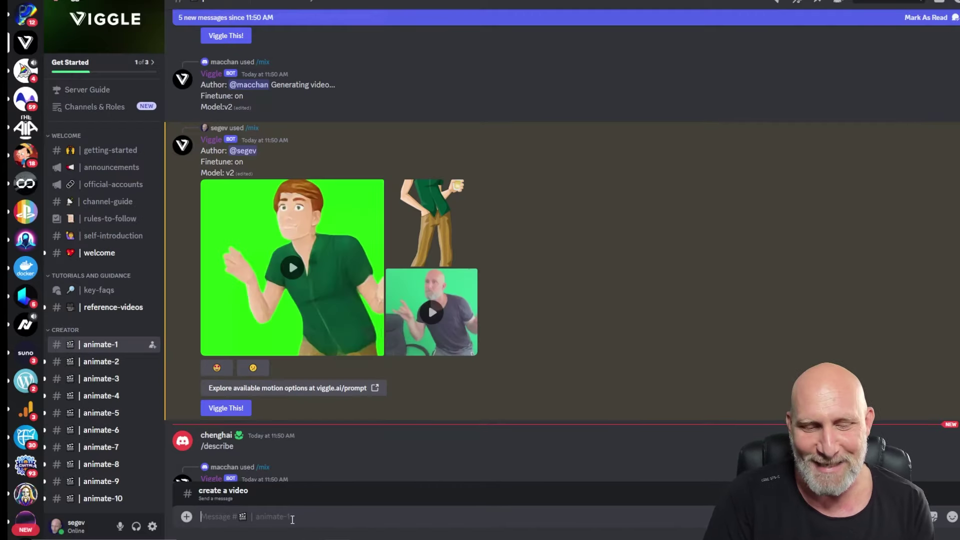
# - Run /character with the image prompt 'dancing balerina' to generate four ballerina characters
pyautogui.write('/cha')
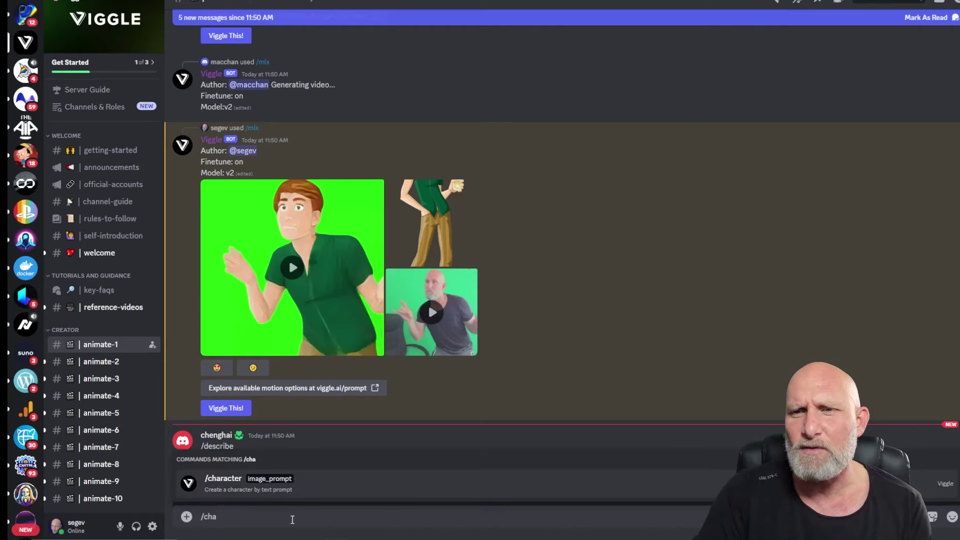
pyautogui.press('Tab')
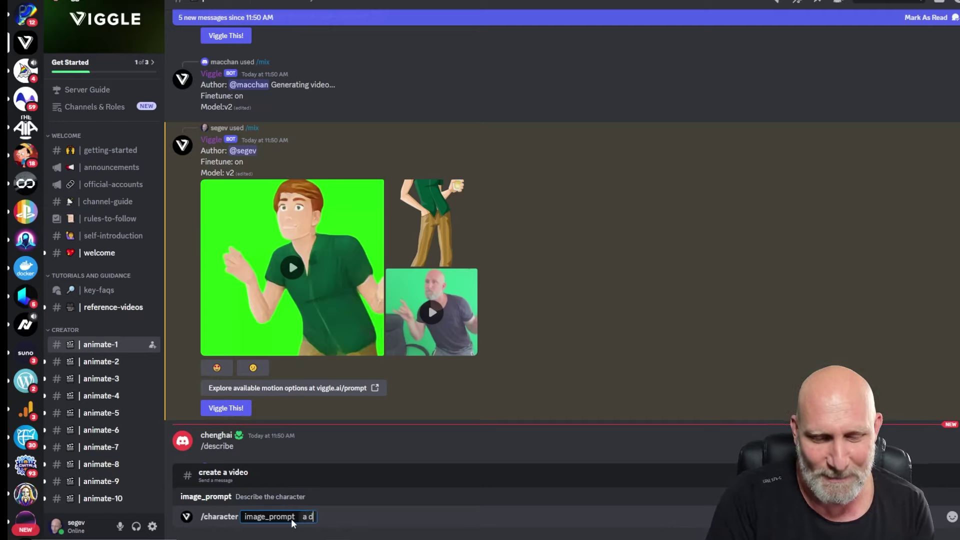
pyautogui.write('dancing balkerina')
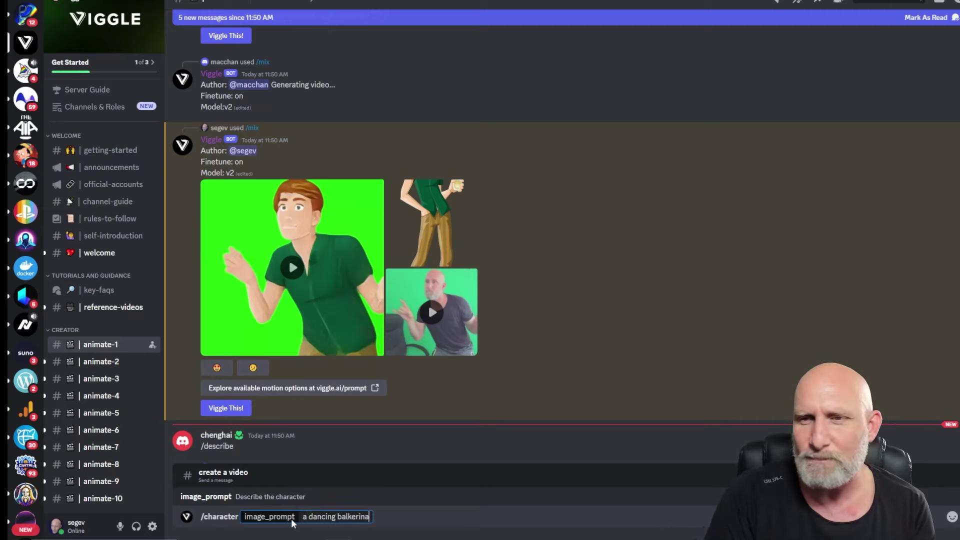
pyautogui.press('Left')
pyautogui.press('Left')
pyautogui.press('Left')
pyautogui.press('Left')
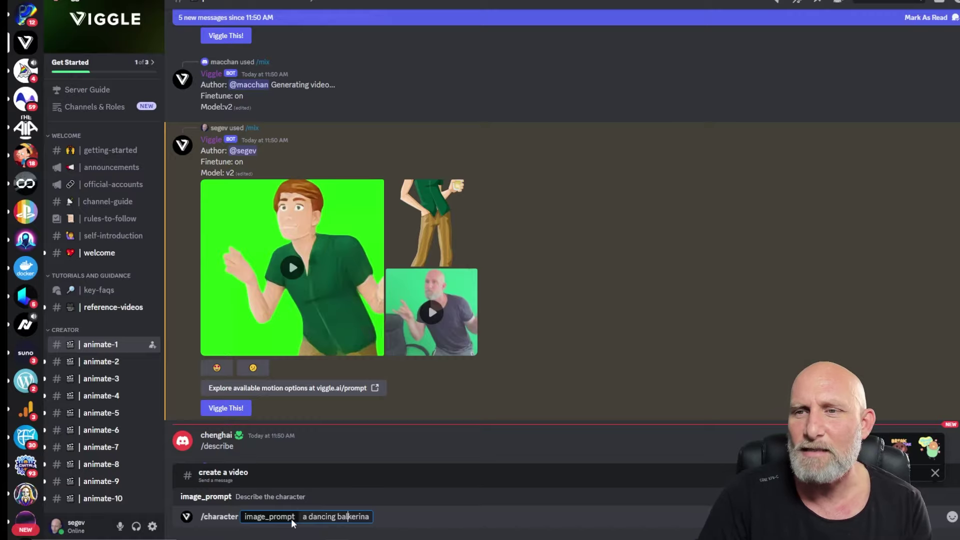
pyautogui.press('BackSpace')
pyautogui.press('Return')
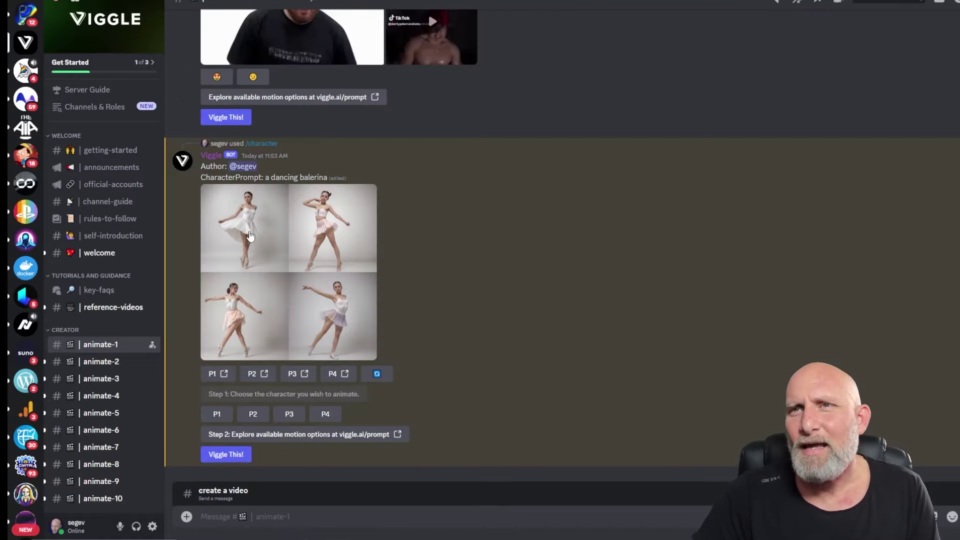
# - Inspect the ballerina grid, pick the second ballerina (P2), and open its motion prompt form
pyautogui.click(250, 272)
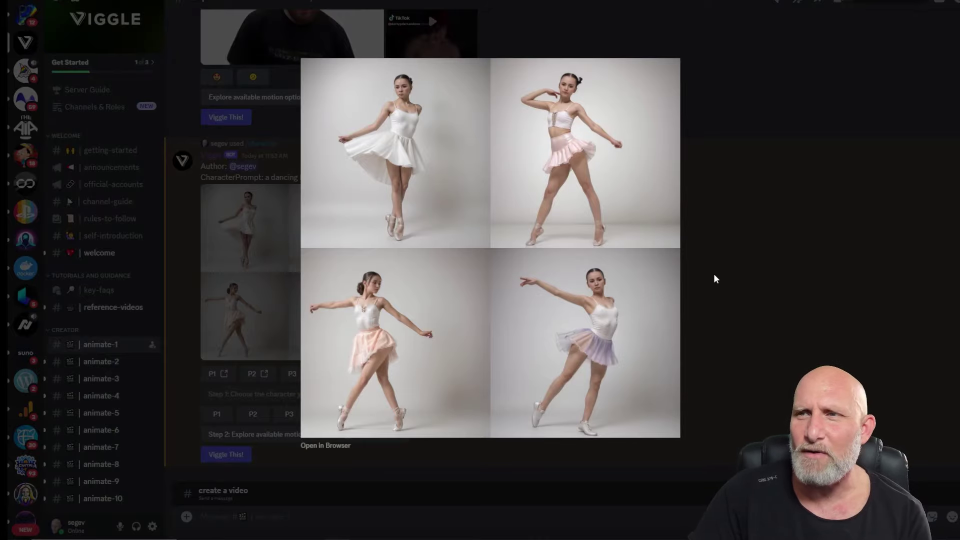
pyautogui.click(748, 274)
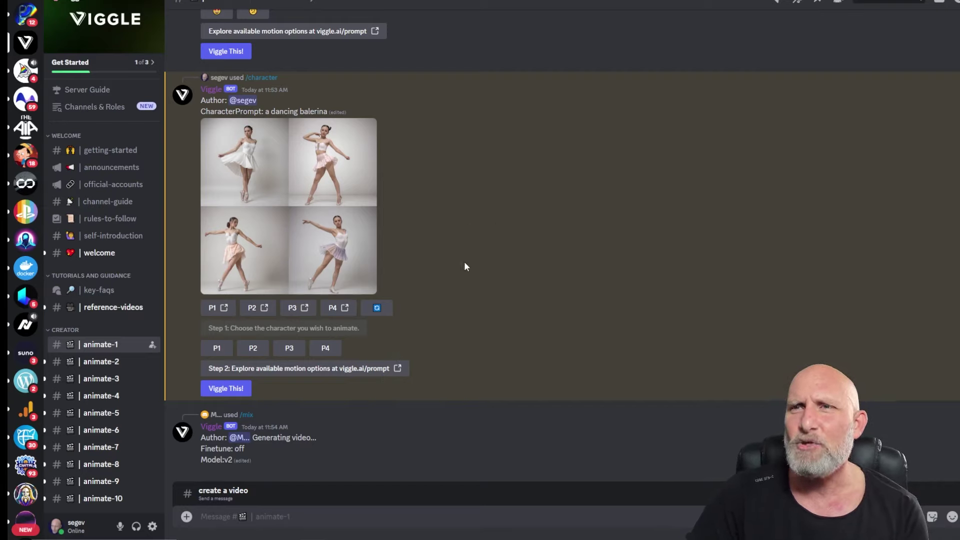
pyautogui.click(329, 231)
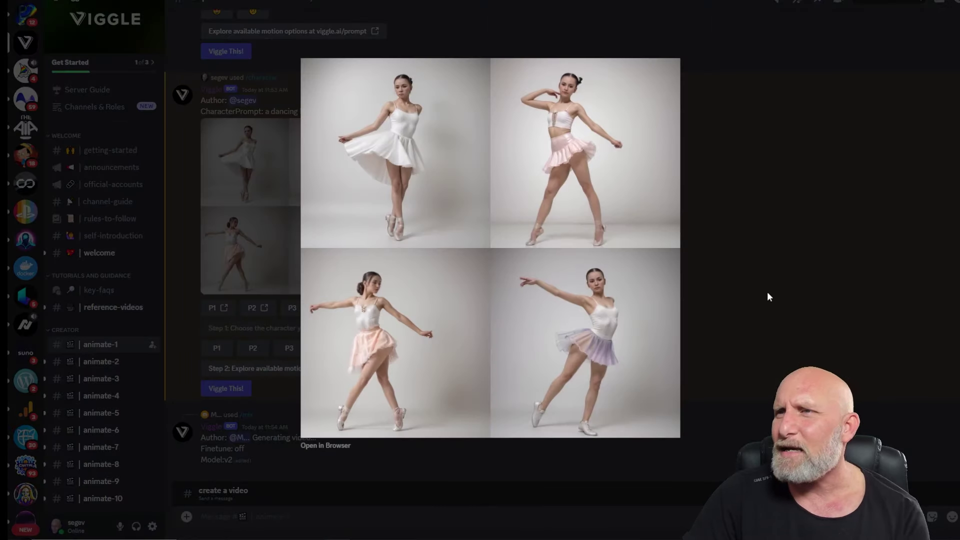
pyautogui.click(773, 358)
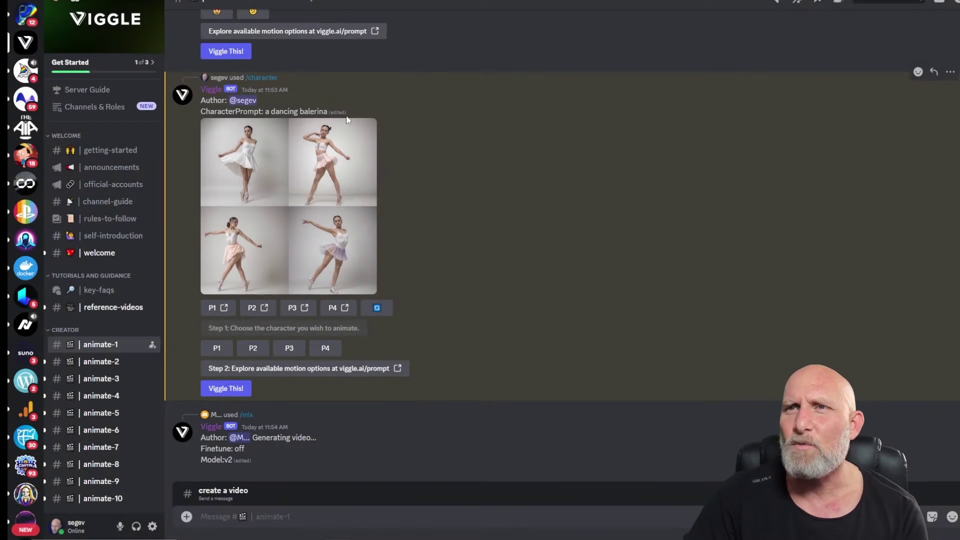
pyautogui.click(254, 348)
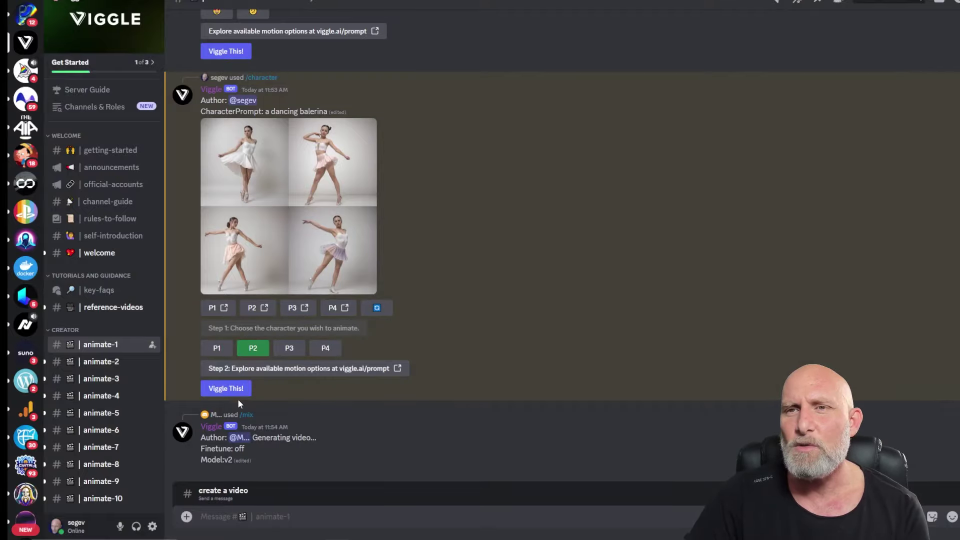
pyautogui.click(227, 389)
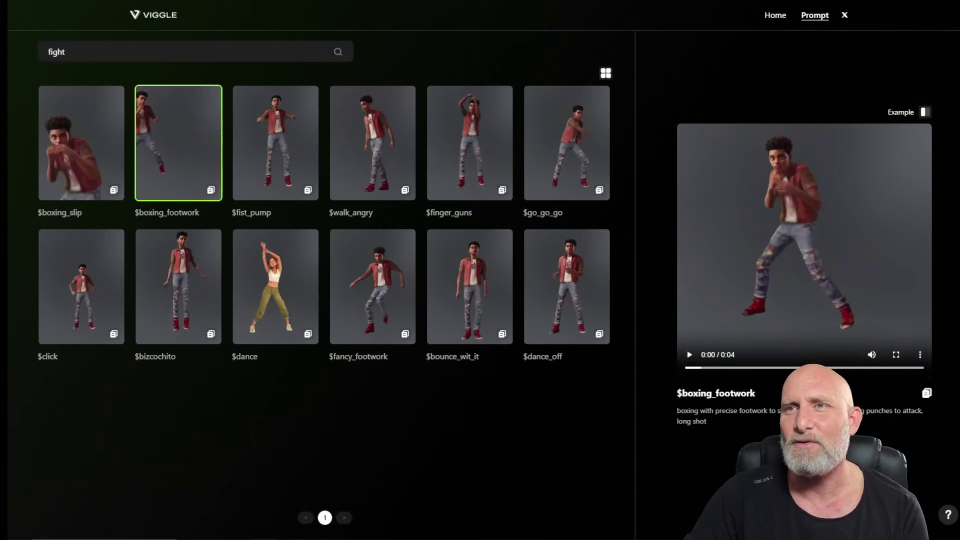
# - Search Viggle's motion templates for 'dancing' and copy the $balletic motion prompt
pyautogui.doubleClick(181, 42)
pyautogui.write('da')
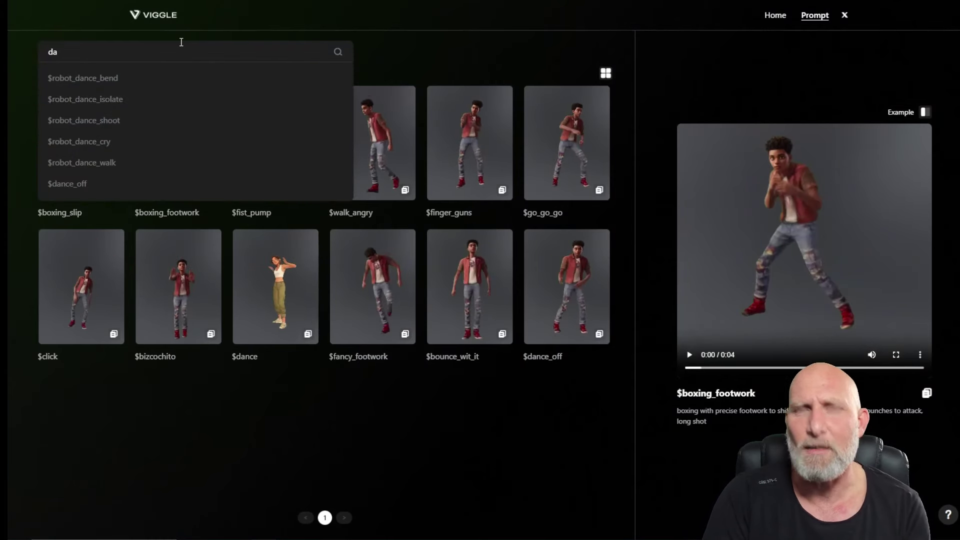
pyautogui.write('ncing')
pyautogui.press('Return')
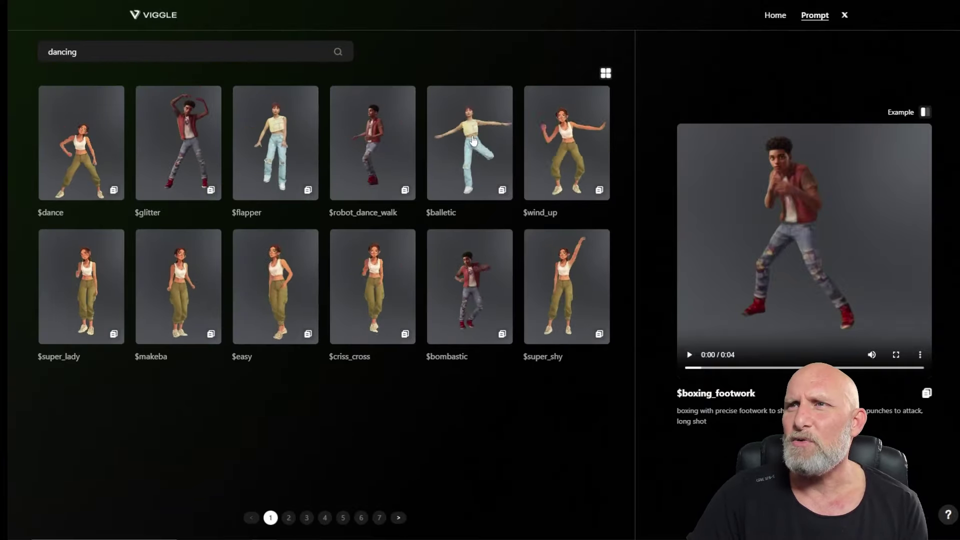
pyautogui.click(473, 175)
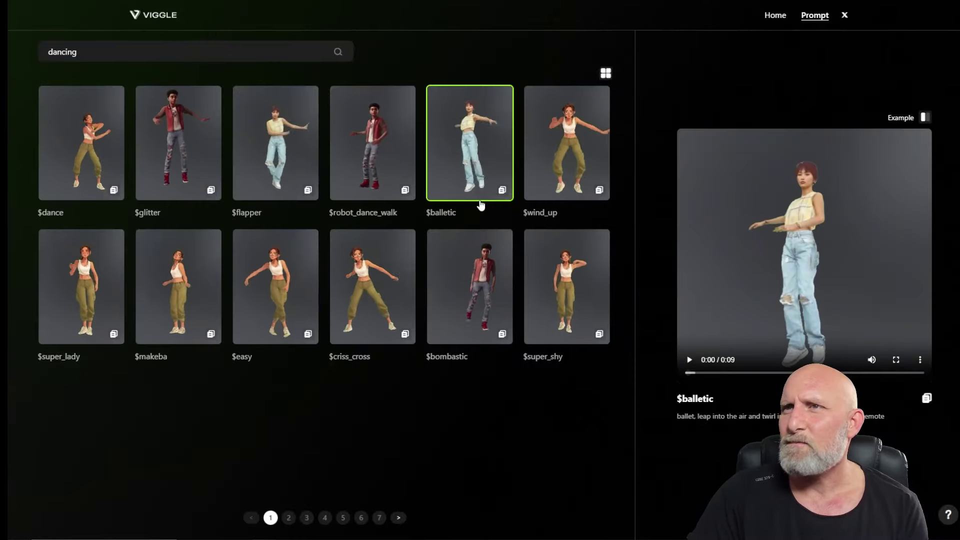
pyautogui.click(502, 190)
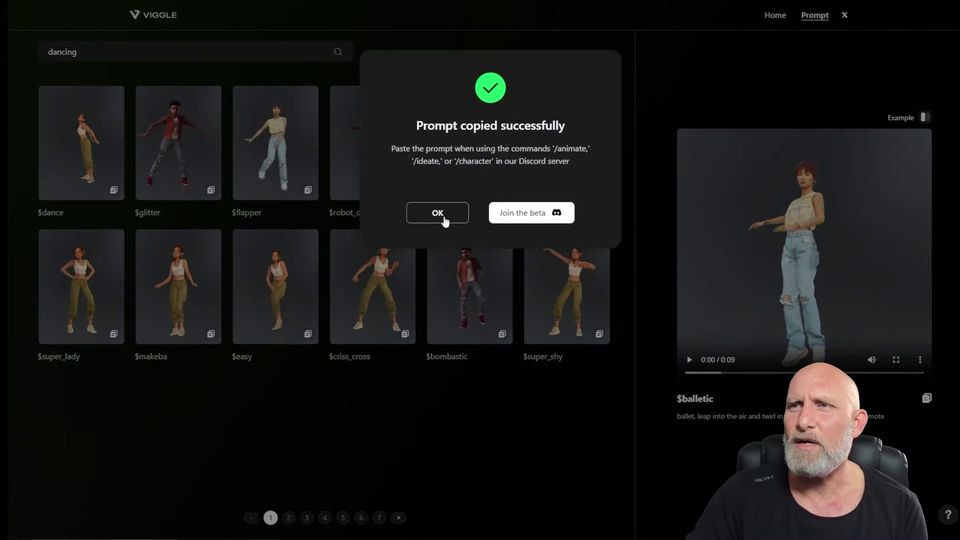
pyautogui.click(441, 216)
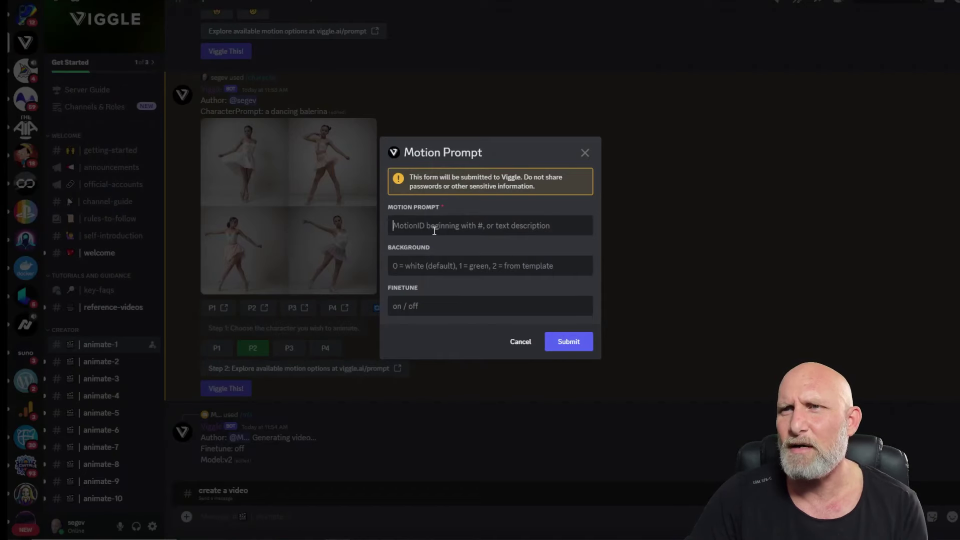
# - Paste $balletic as the motion, set background 1 with finetune on, and submit
pyautogui.write('$balletic')
pyautogui.click(430, 268)
pyautogui.write('0')
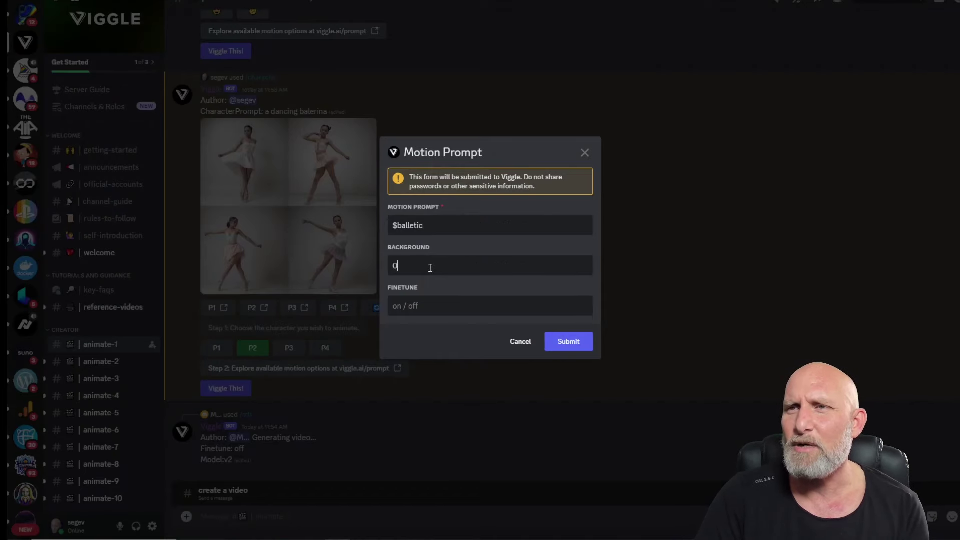
pyautogui.press('BackSpace')
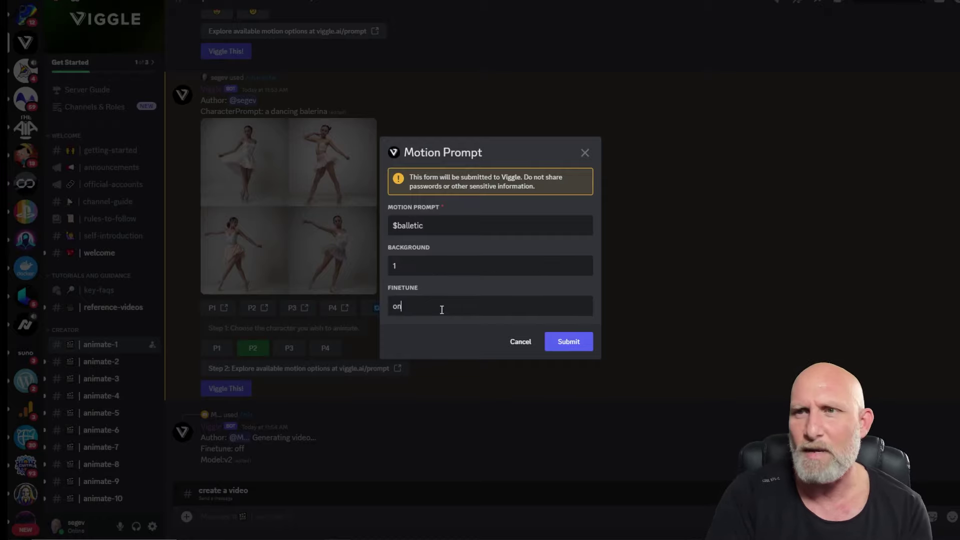
pyautogui.click(574, 341)
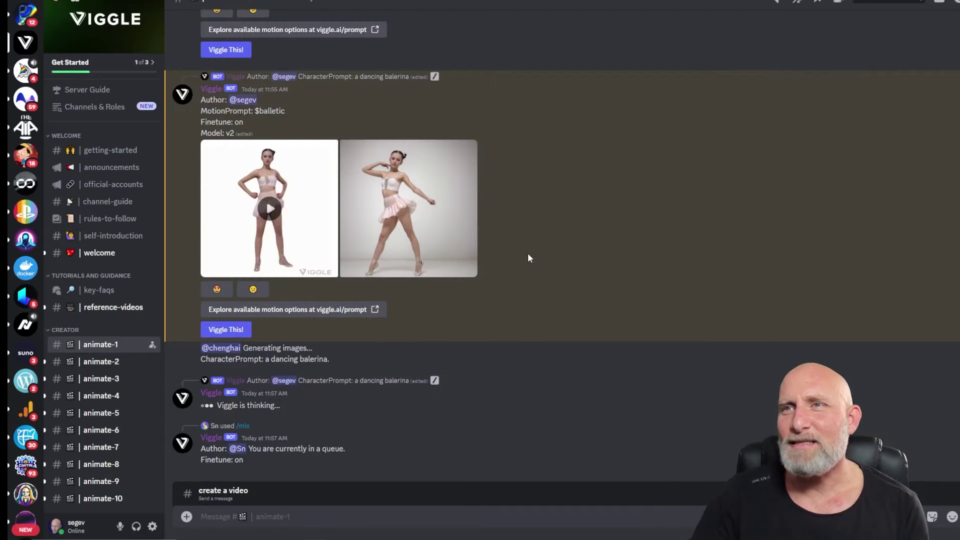
# - Preview the ballerina result and play the $balletic reference motion for comparison
pyautogui.scroll(3, 527, 253)
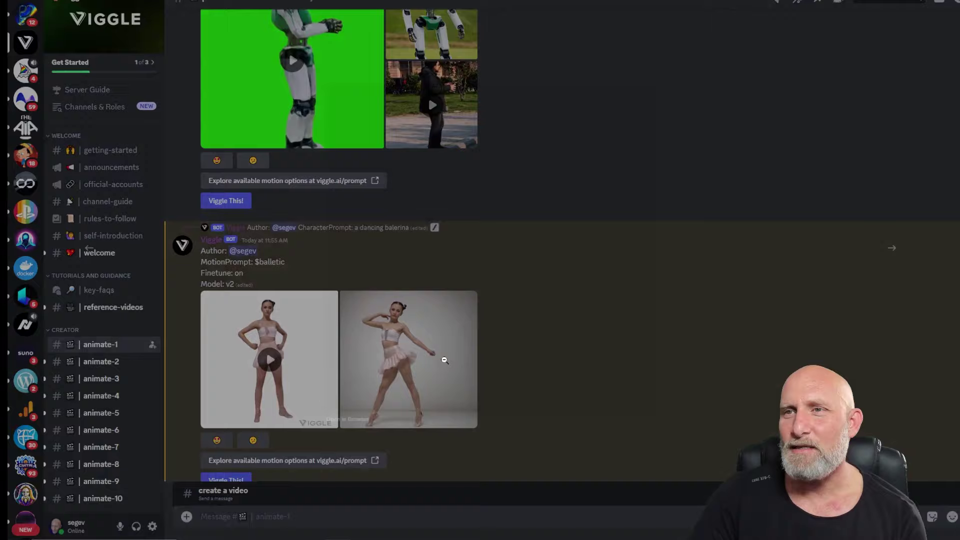
pyautogui.click(444, 360)
pyautogui.press('Escape')
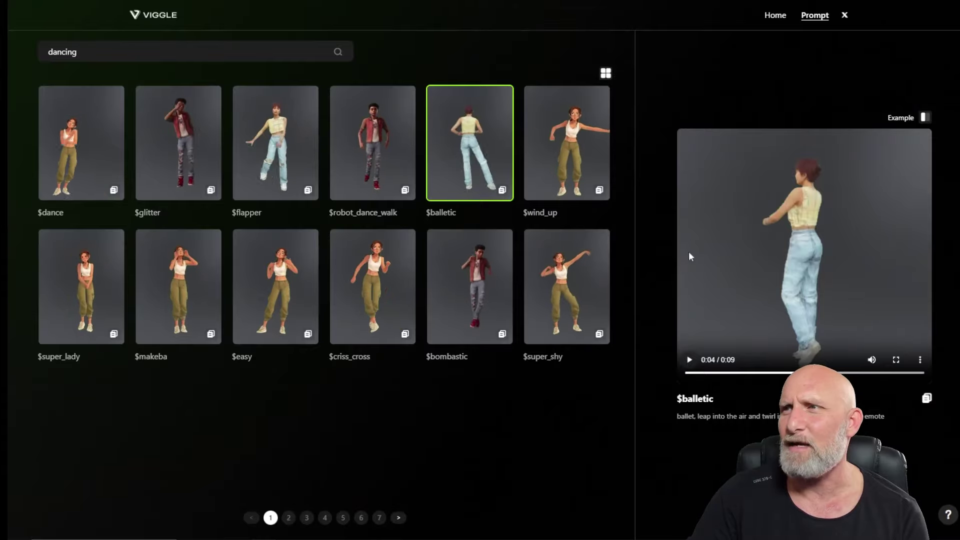
pyautogui.click(689, 360)
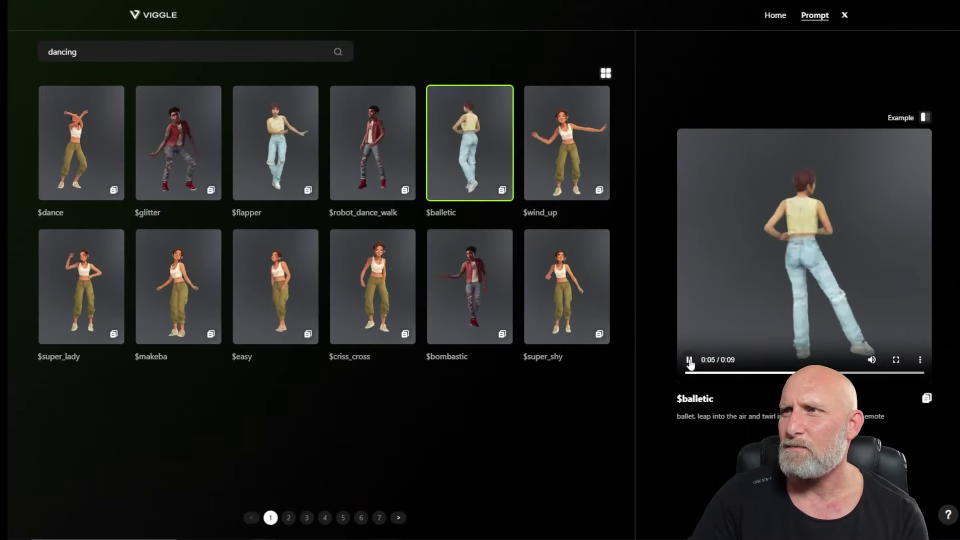
pyautogui.click(689, 360)
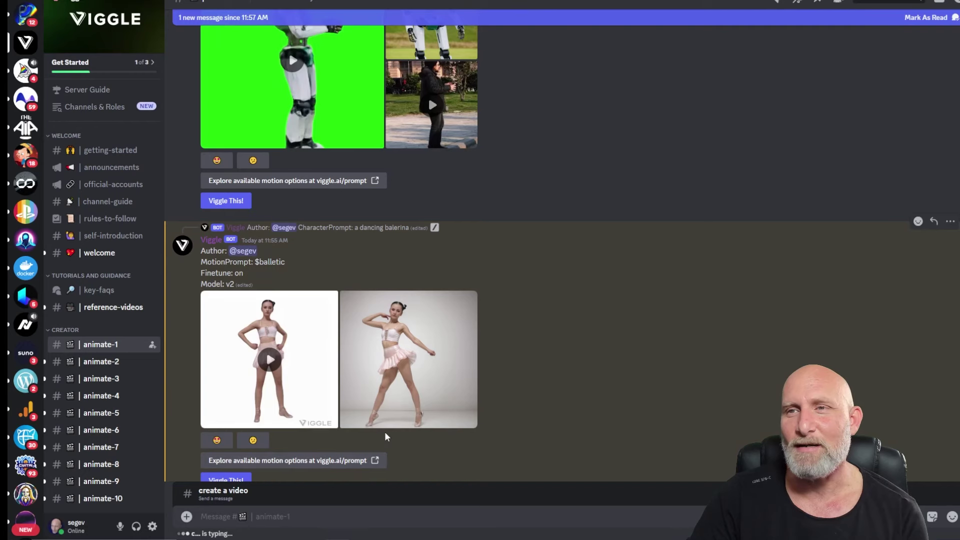
# - Watch the finished ballerina video enlarged, then download it as video (2).mp4
pyautogui.click(281, 367)
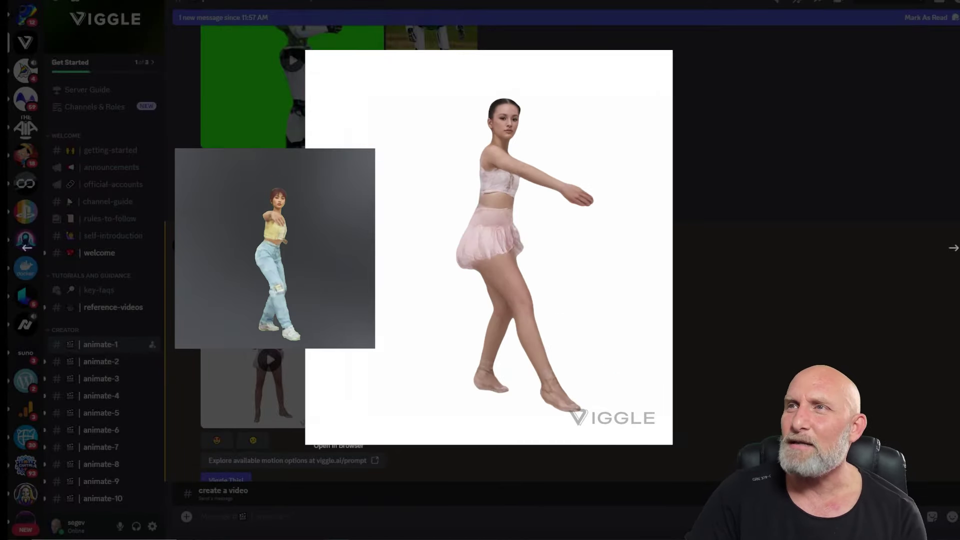
pyautogui.press('Escape')
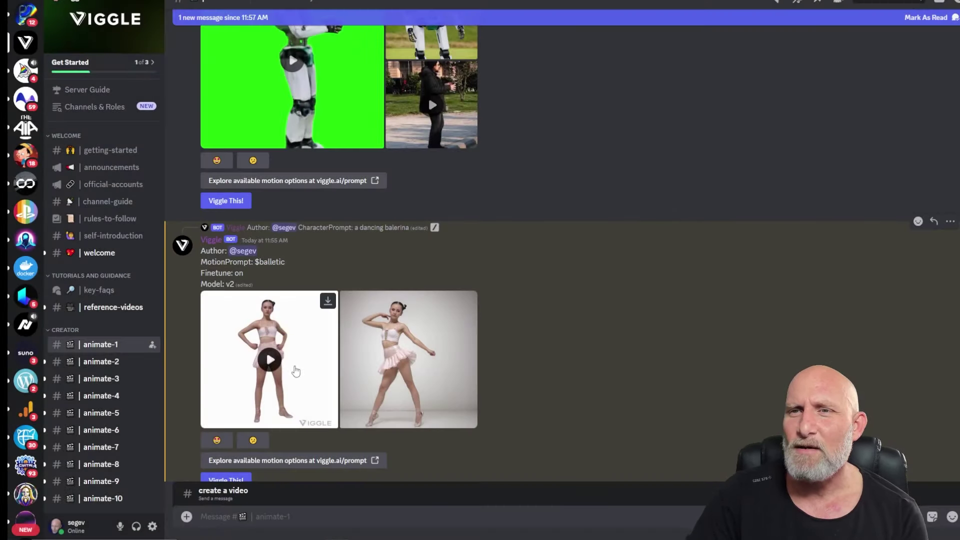
pyautogui.click(327, 301)
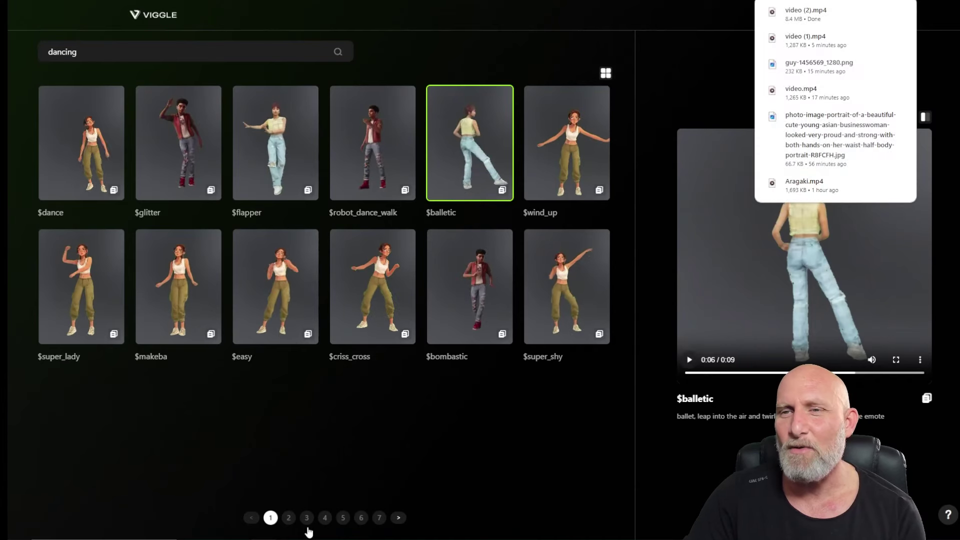
pyautogui.hotkey('alt', 'Tab')
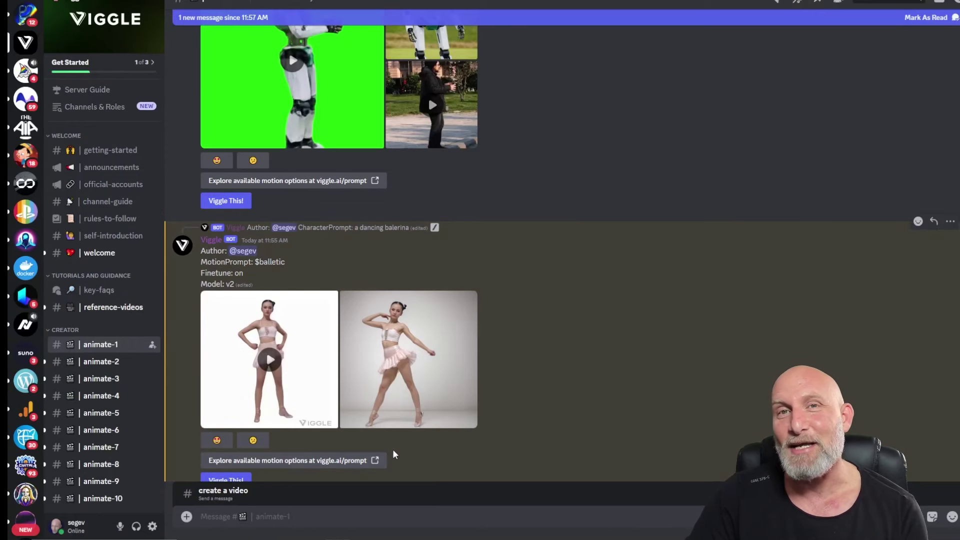